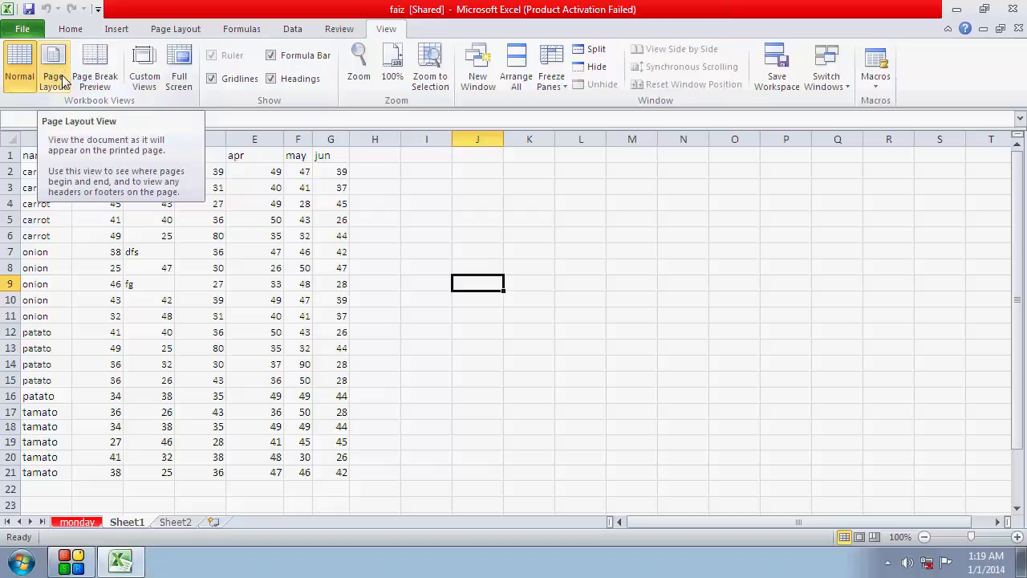
# Display Sheet1 in Page Layout view and look through the vegetable data on the page
pyautogui.click(64, 80)
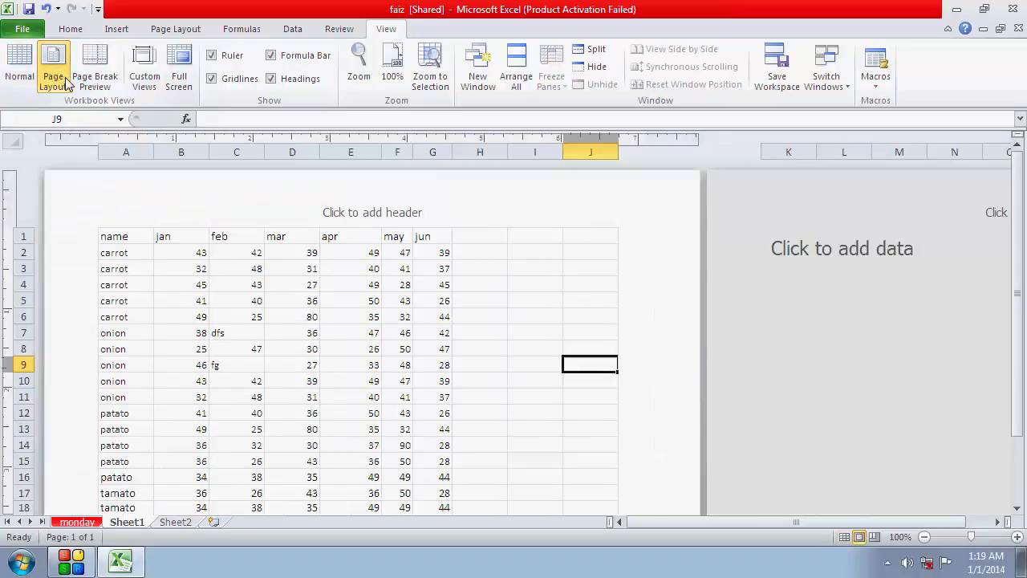
pyautogui.scroll(-3, 374, 328)
pyautogui.scroll(3, 378, 390)
pyautogui.scroll(-9, 378, 390)
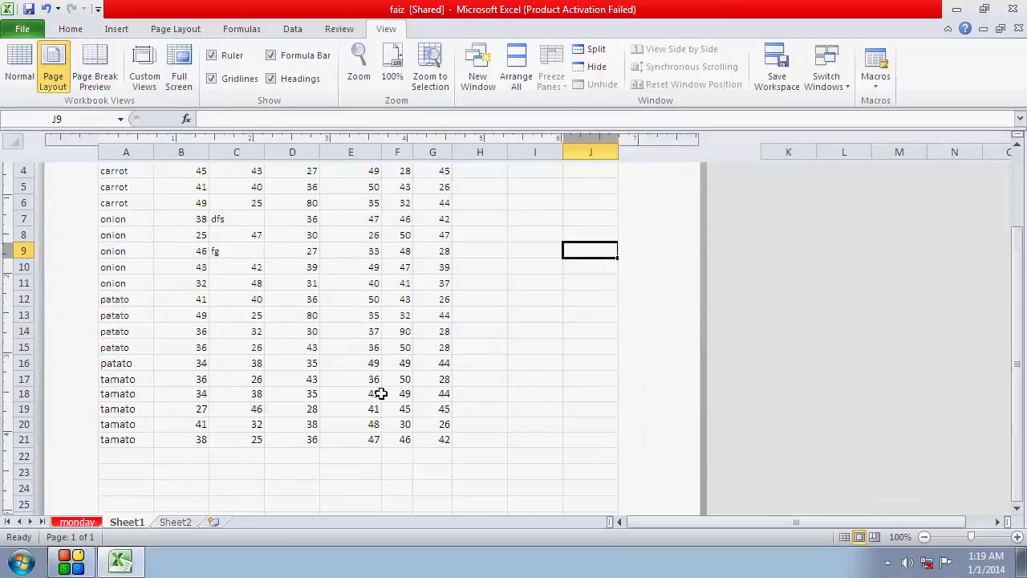
# Zoom the page layout out to 20% to see how many pages the sheet spans
pyautogui.click(925, 537)
pyautogui.click(924, 537)
pyautogui.click(924, 536)
pyautogui.click(924, 536)
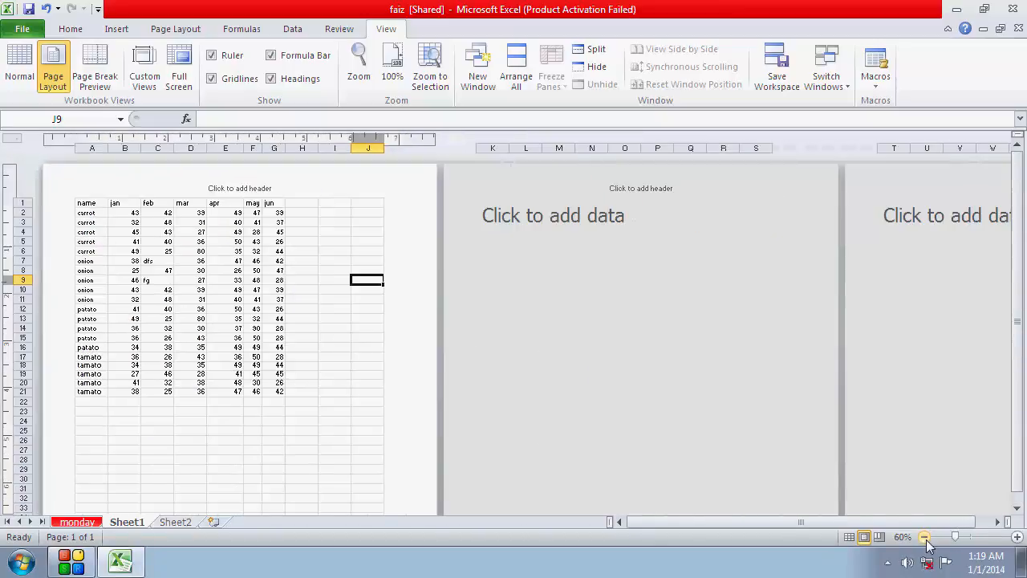
pyautogui.click(924, 537)
pyautogui.click(924, 537)
pyautogui.click(924, 536)
pyautogui.click(925, 537)
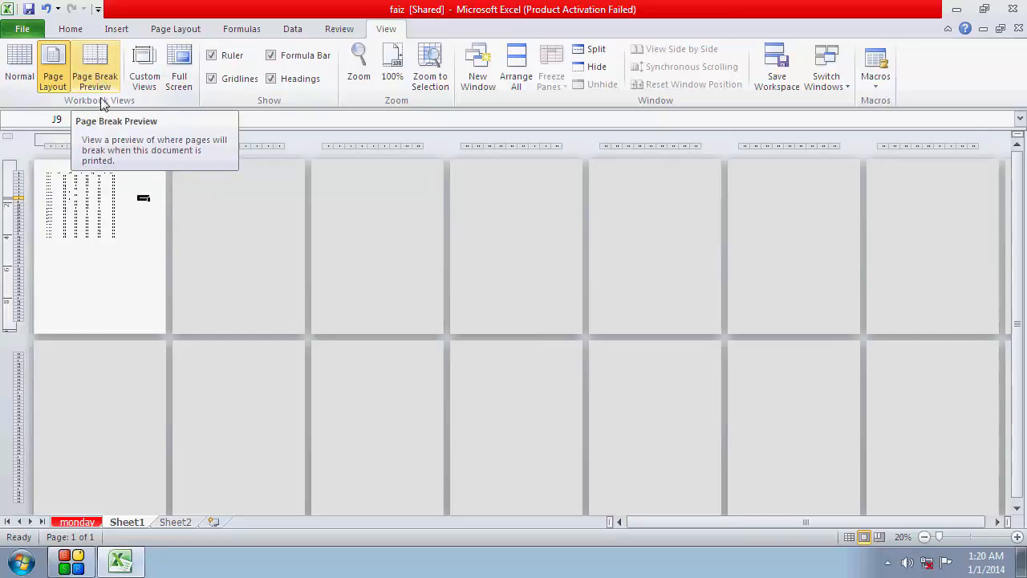
# Select cells A2:F17 of the data and zoom the page layout back in to 98%
pyautogui.moveTo(48, 178); pyautogui.dragTo(109, 226)
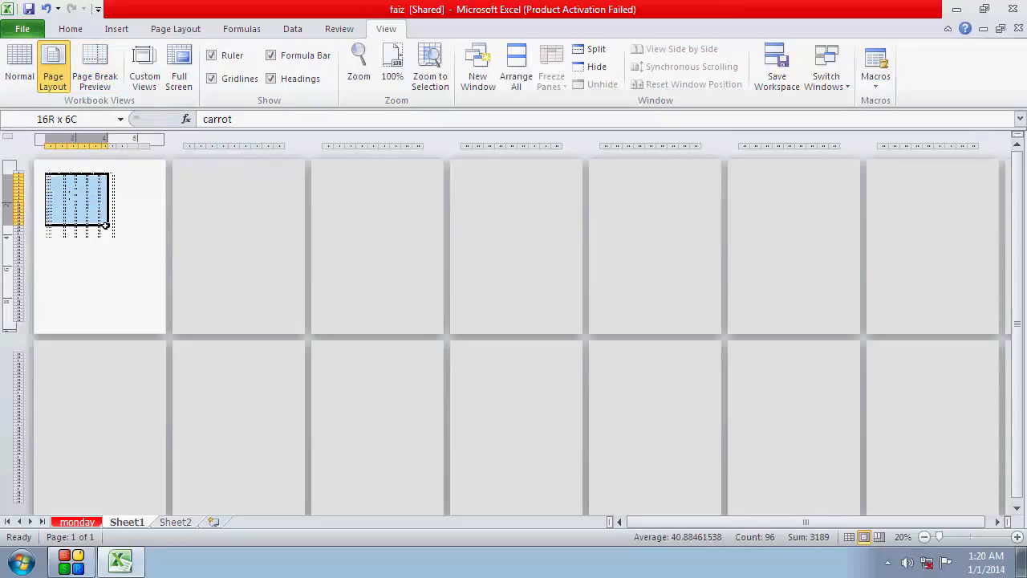
pyautogui.click(970, 536)
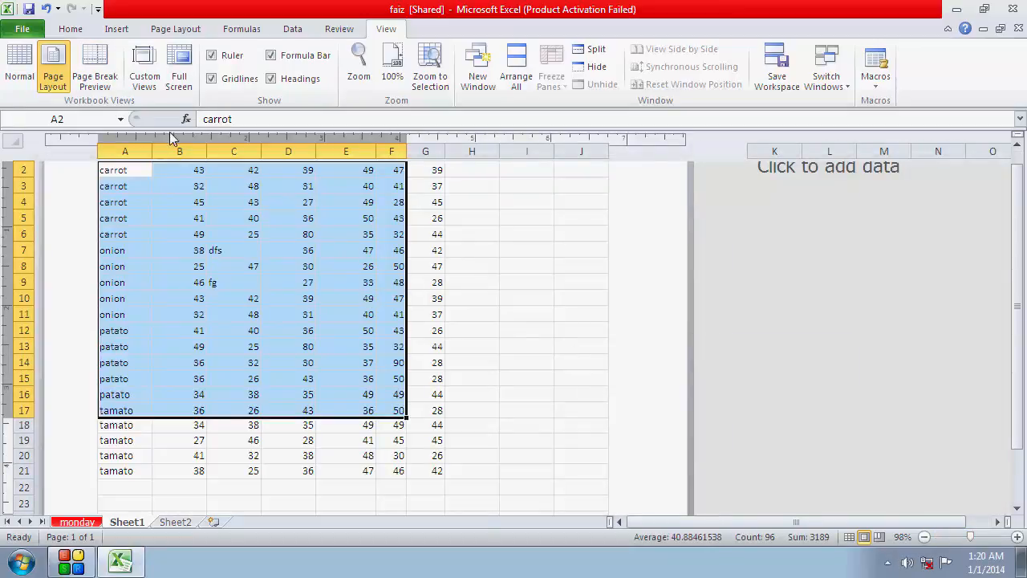
# Try to adjust the page boundary below row 21 in Page Break Preview and return to Normal view
pyautogui.click(100, 83)
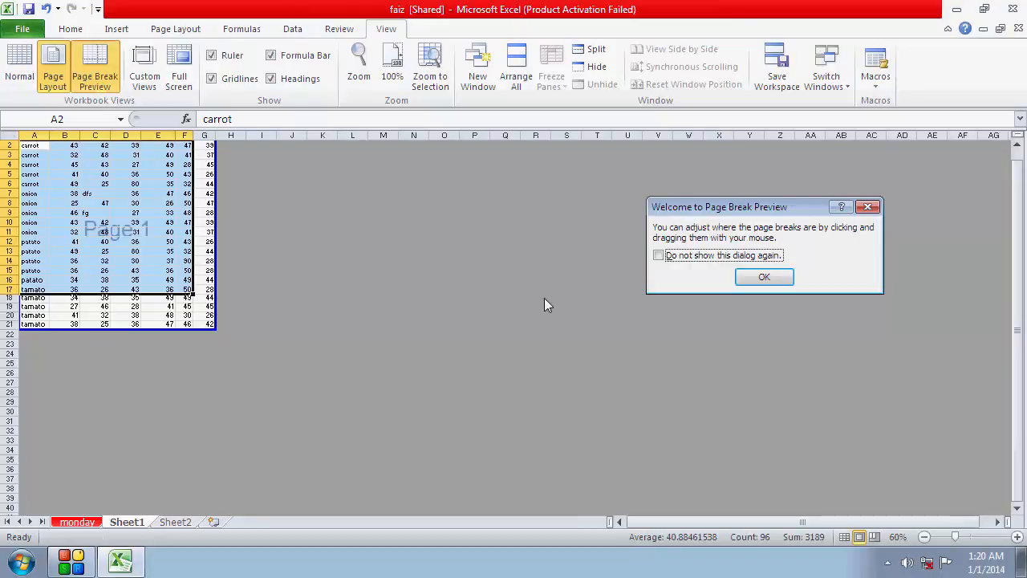
pyautogui.click(765, 278)
pyautogui.click(204, 221)
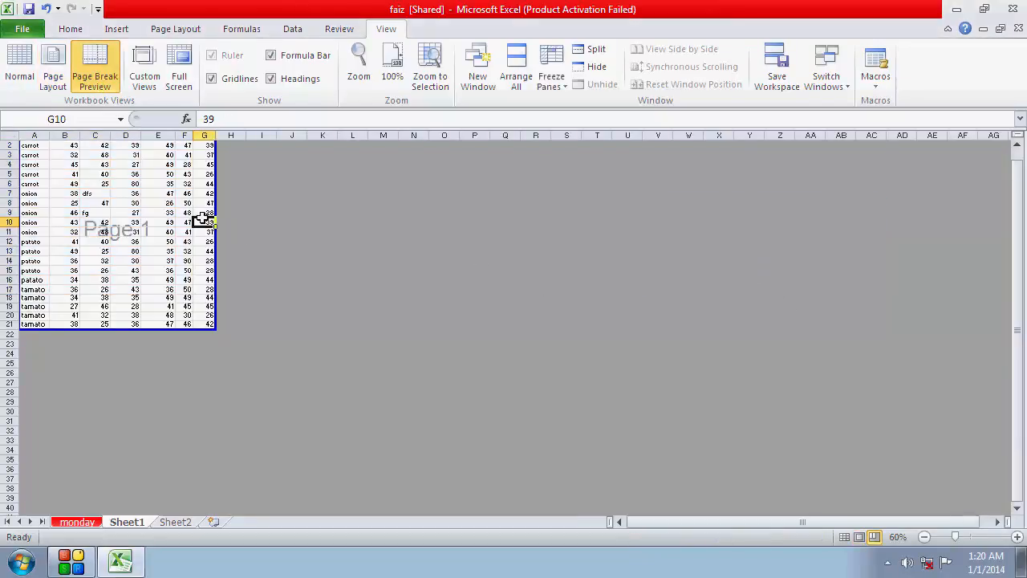
pyautogui.moveTo(206, 329)
pyautogui.mouseDown()
pyautogui.moveTo(186, 304)
pyautogui.moveTo(193, 328)
pyautogui.mouseUp()
pyautogui.click(19, 73)
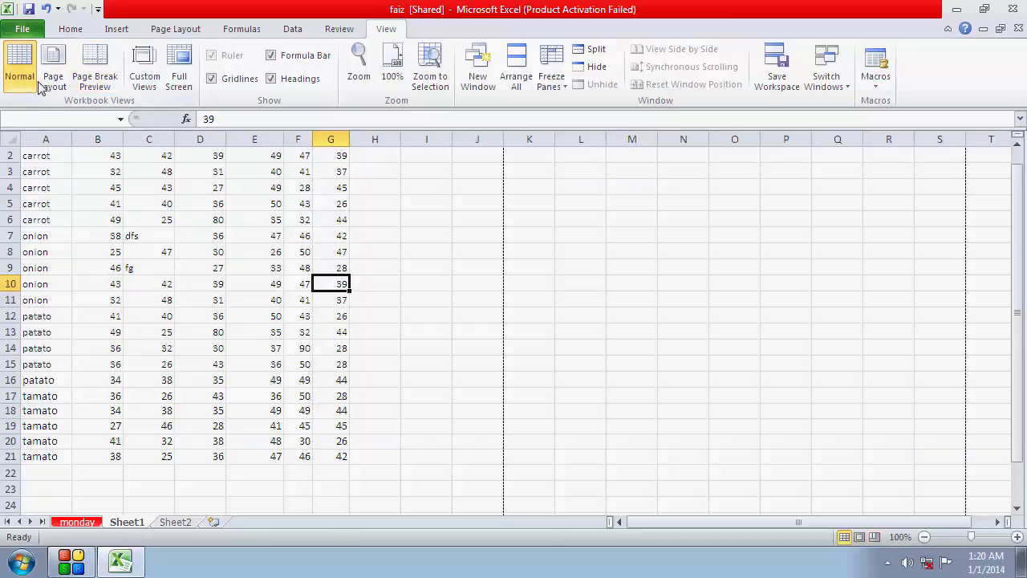
# Apply the saved personal view from the custom views and select cell L9
pyautogui.click(146, 64)
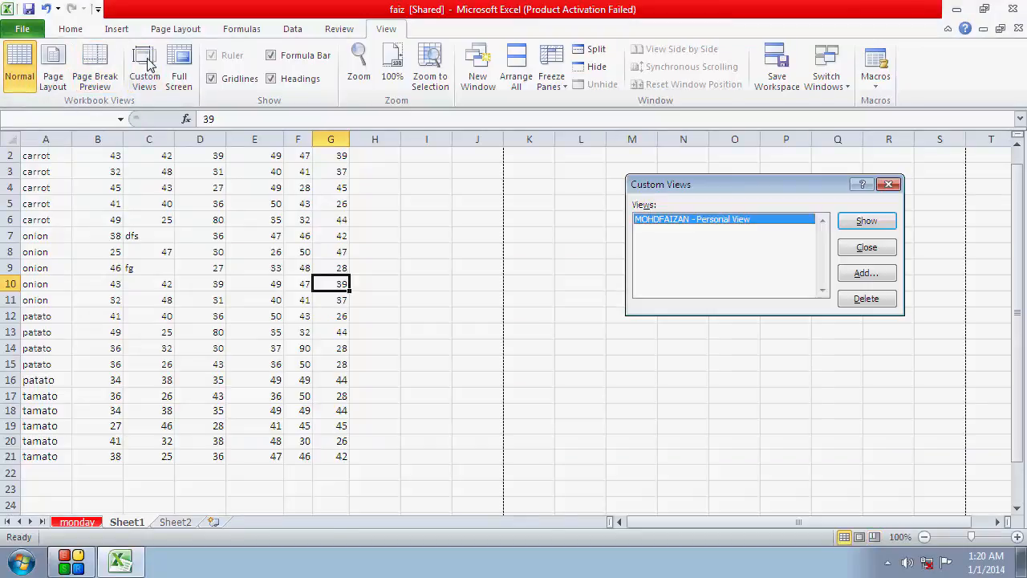
pyautogui.click(867, 221)
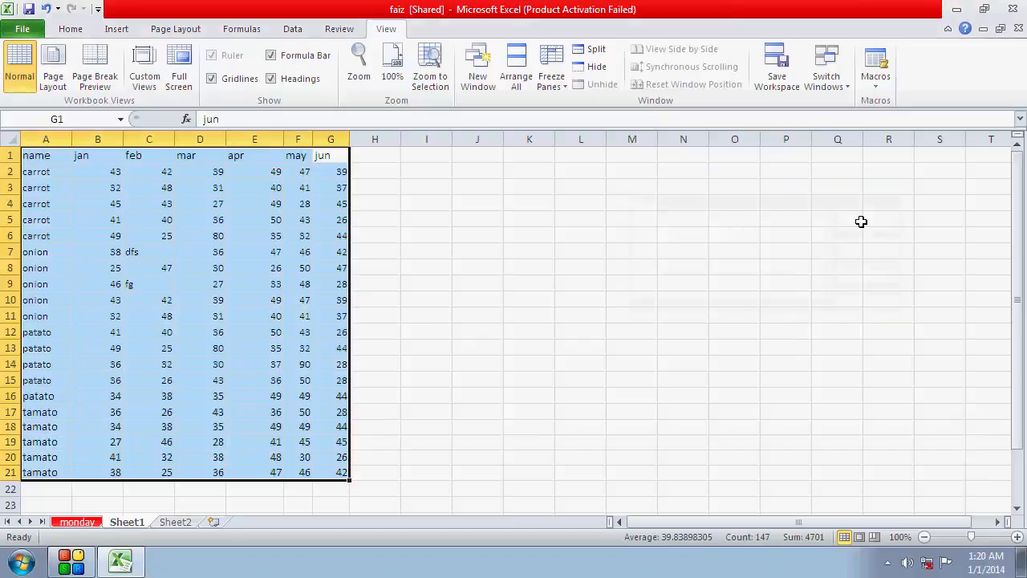
pyautogui.click(564, 286)
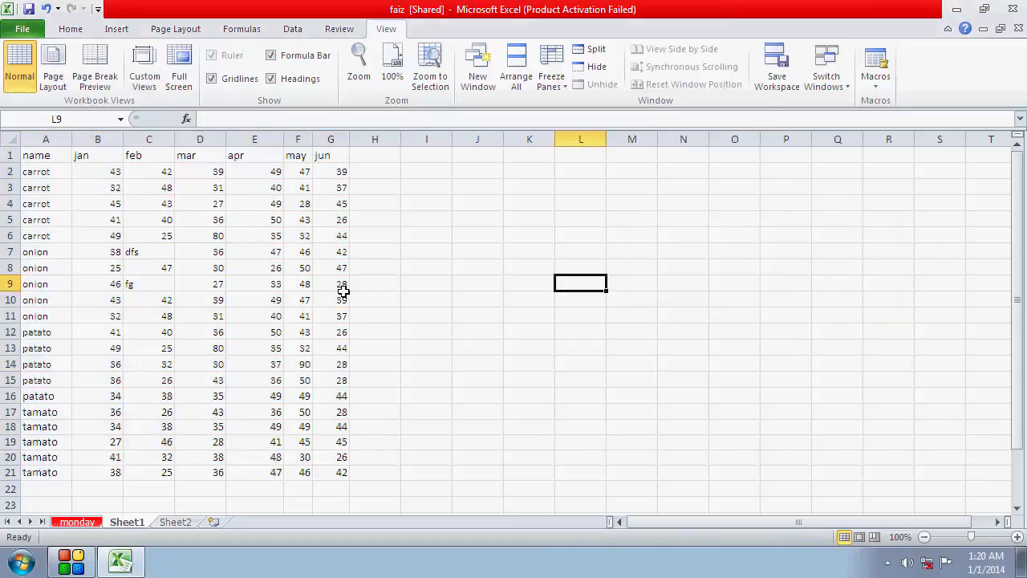
# Show the worksheet in Full Screen view and return to the regular window
pyautogui.click(179, 71)
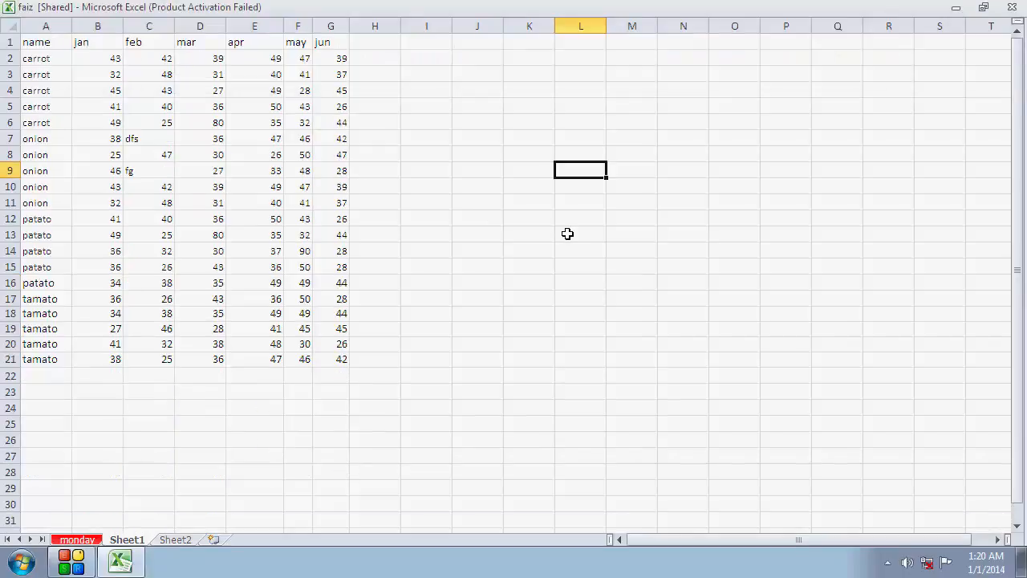
pyautogui.click(984, 10)
pyautogui.click(743, 15)
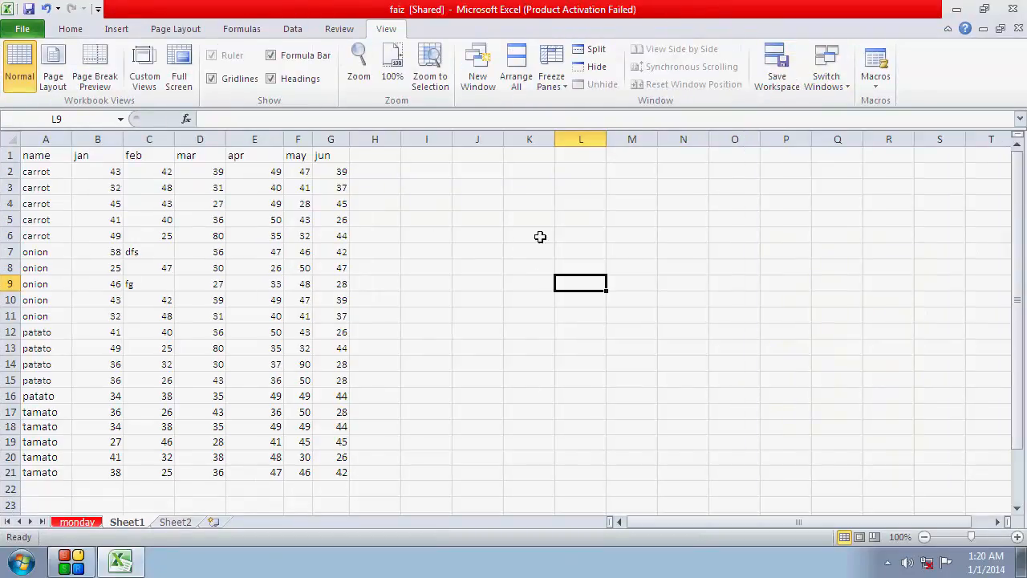
pyautogui.moveTo(499, 217); pyautogui.dragTo(746, 413)
pyautogui.click(917, 282)
pyautogui.moveTo(783, 218); pyautogui.dragTo(875, 393)
pyautogui.moveTo(836, 220); pyautogui.dragTo(582, 394)
pyautogui.moveTo(683, 203); pyautogui.dragTo(485, 394)
pyautogui.click(734, 331)
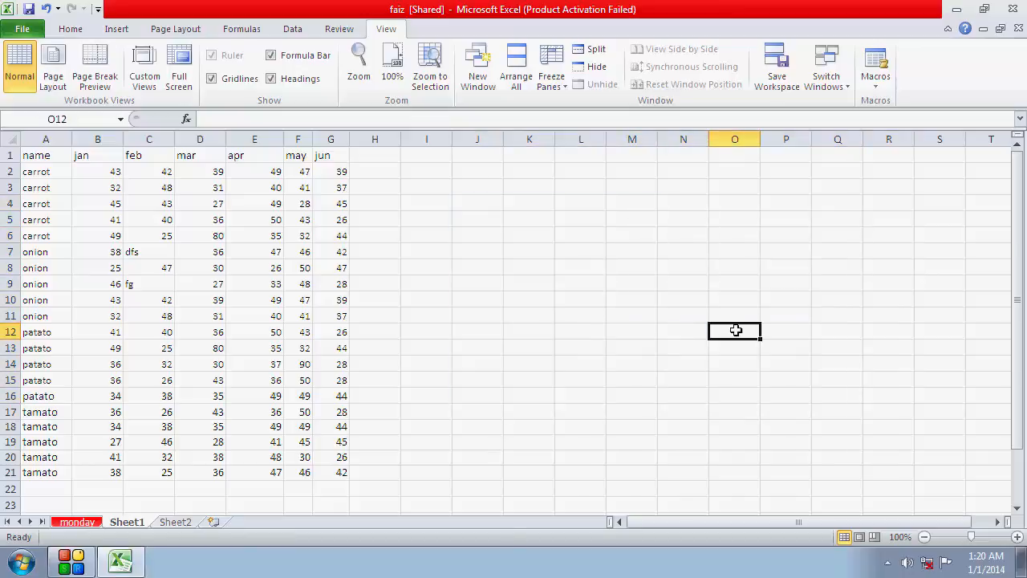
# Hide and restore the worksheet gridlines repeatedly, using both the view settings and the page layout sheet options
pyautogui.click(212, 79)
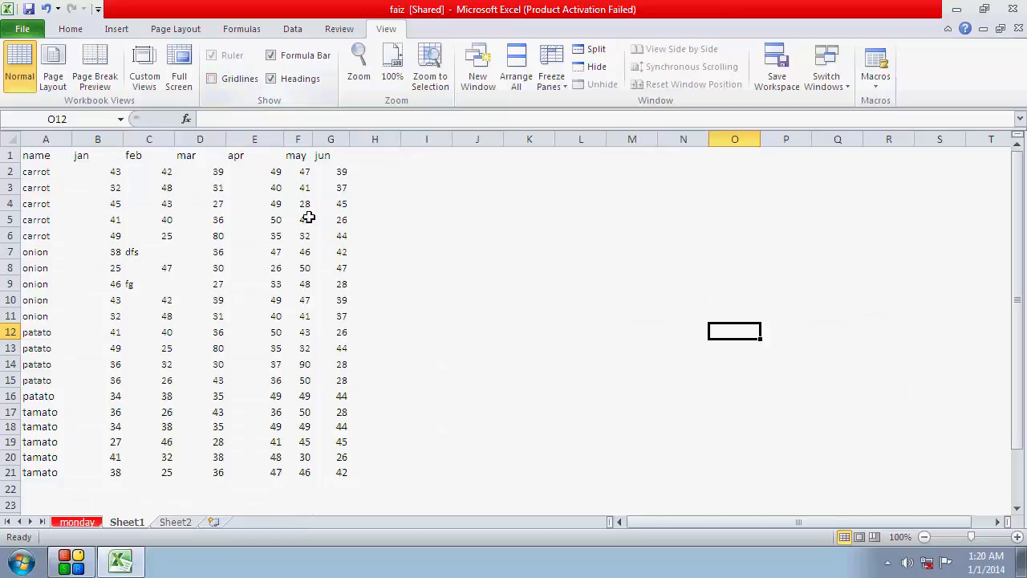
pyautogui.click(212, 78)
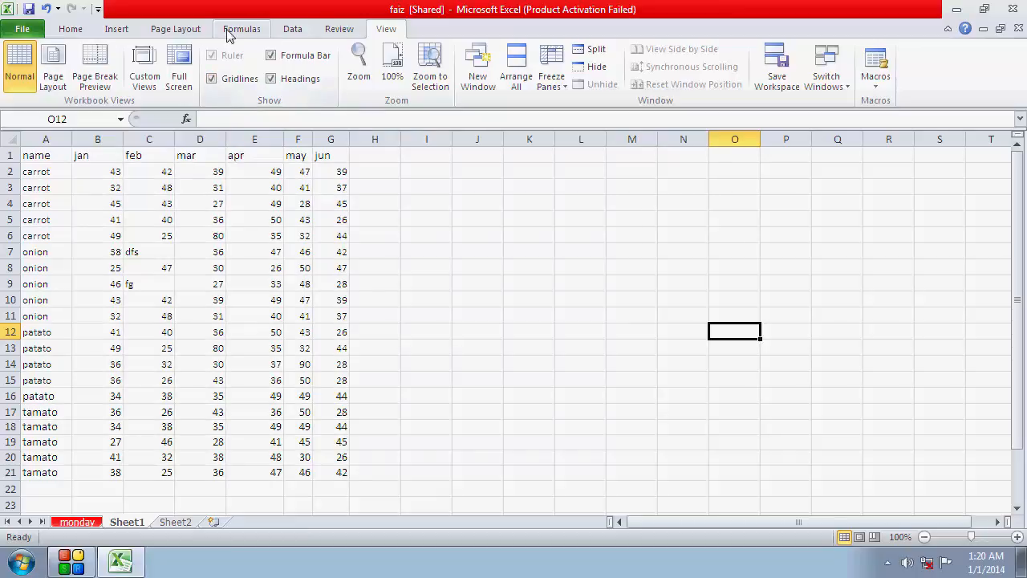
pyautogui.click(196, 32)
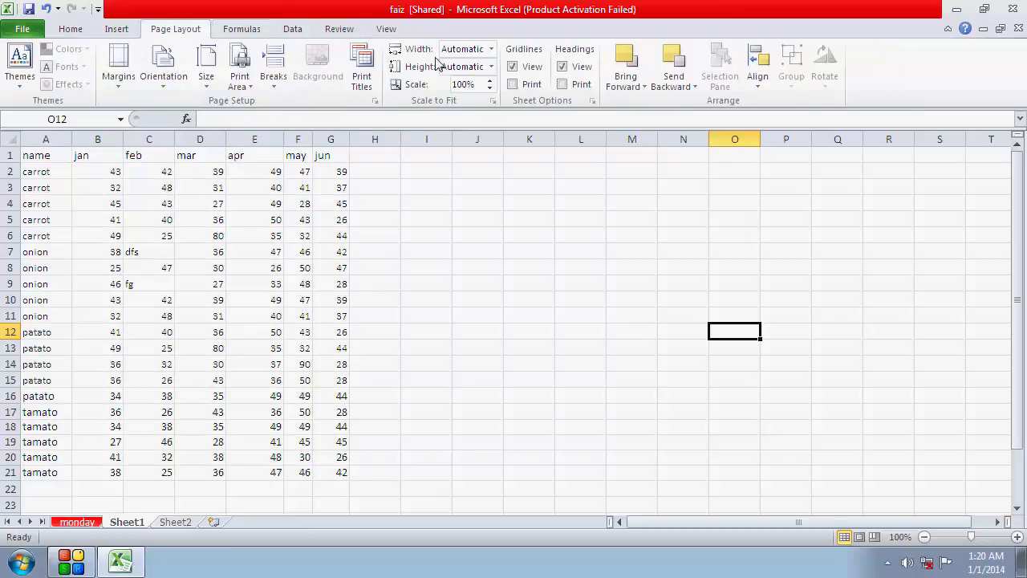
pyautogui.click(512, 67)
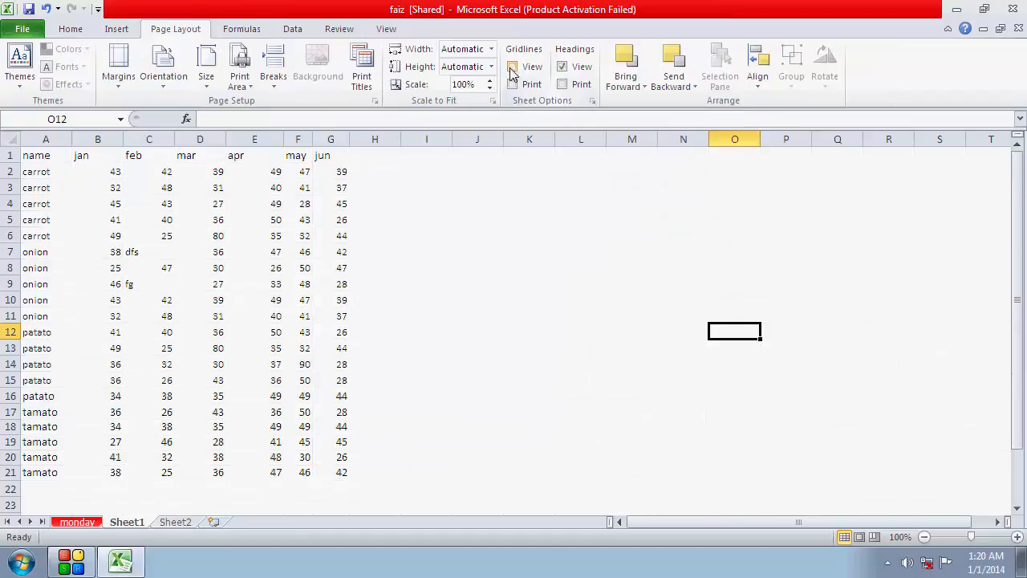
pyautogui.click(512, 68)
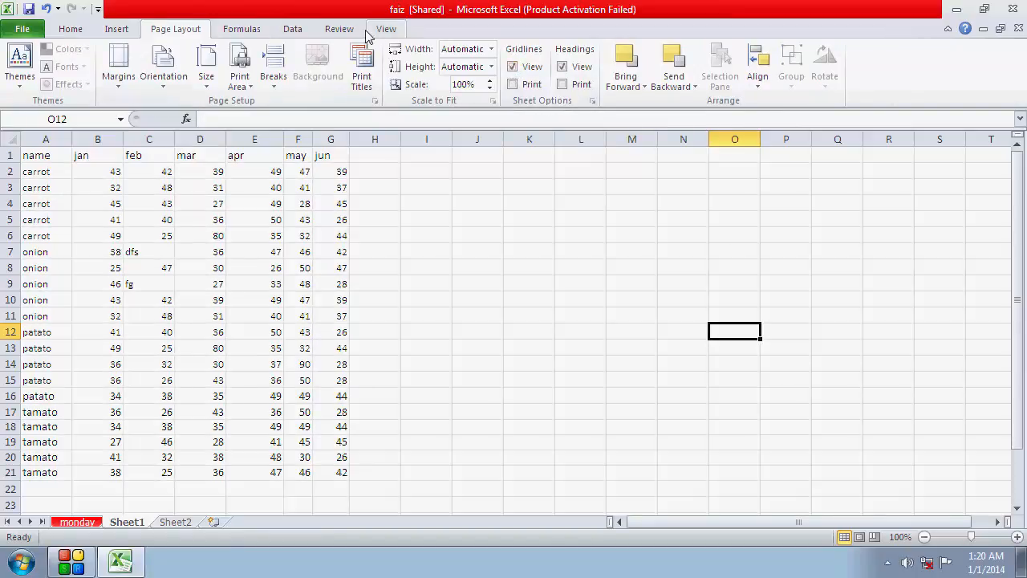
pyautogui.click(383, 29)
pyautogui.click(212, 78)
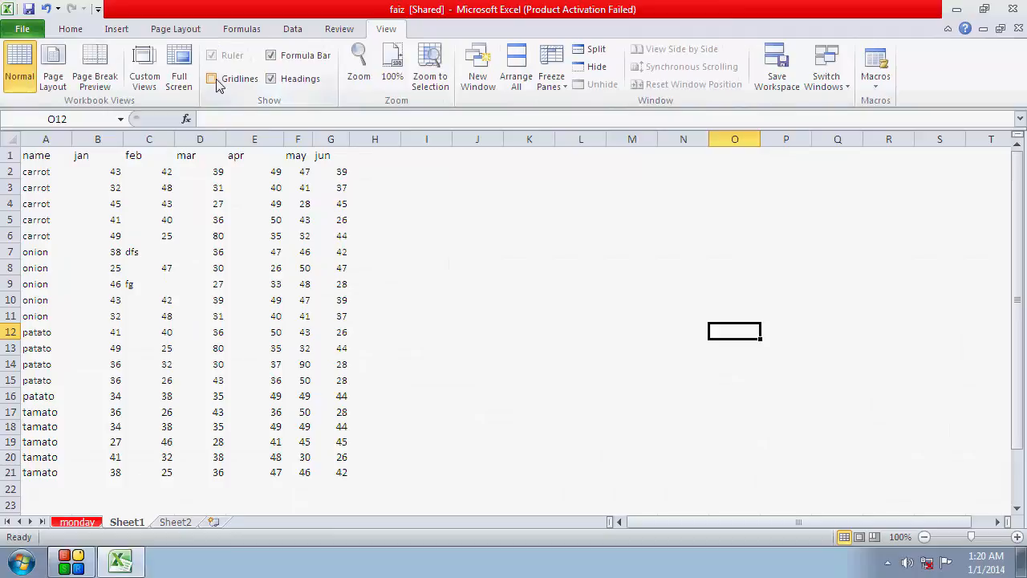
pyautogui.click(214, 80)
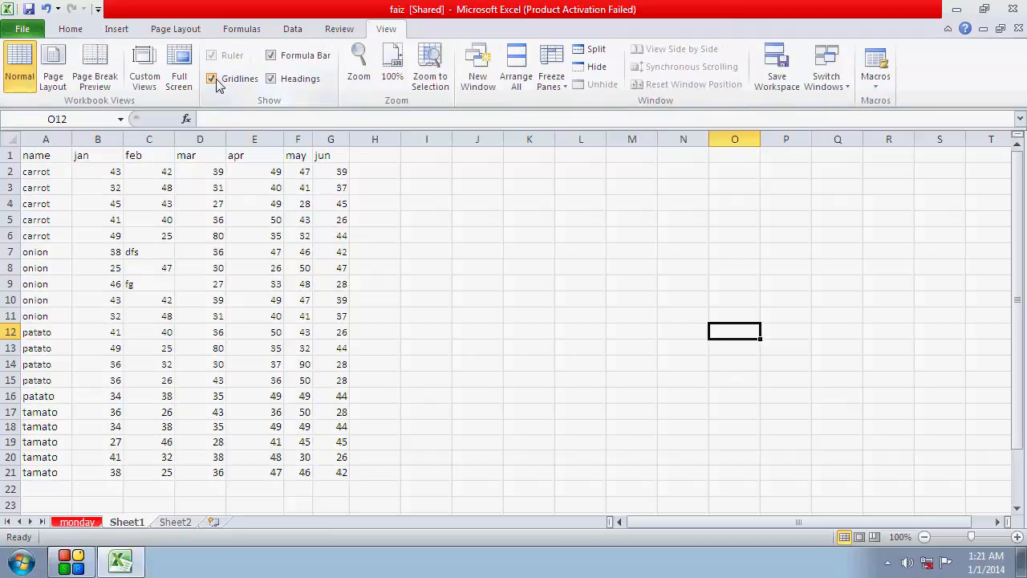
pyautogui.click(487, 256)
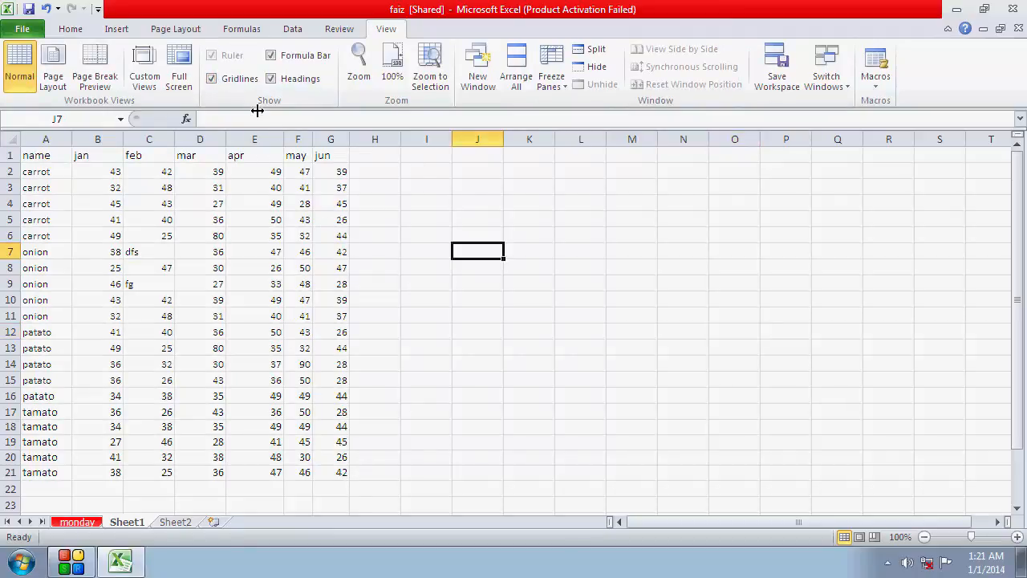
# Total the jun values in cell G22 with an AutoSum over G2:G21
pyautogui.click(348, 488)
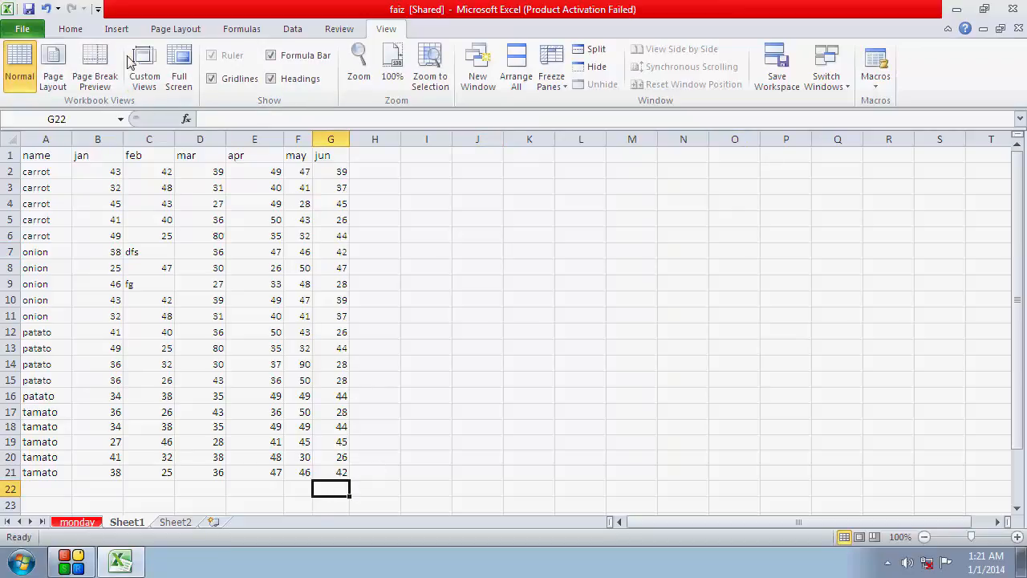
pyautogui.click(68, 30)
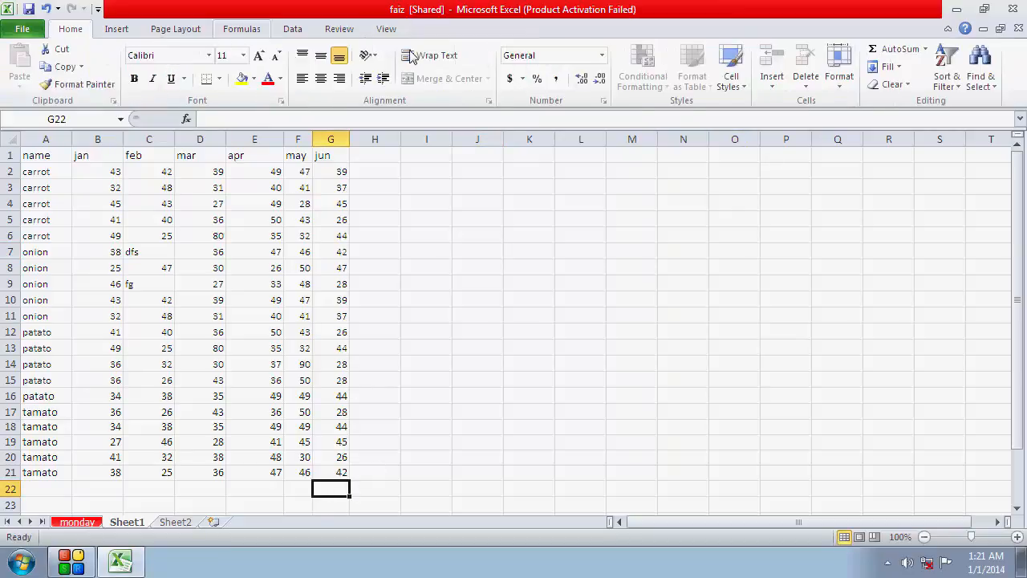
pyautogui.click(925, 49)
pyautogui.click(918, 73)
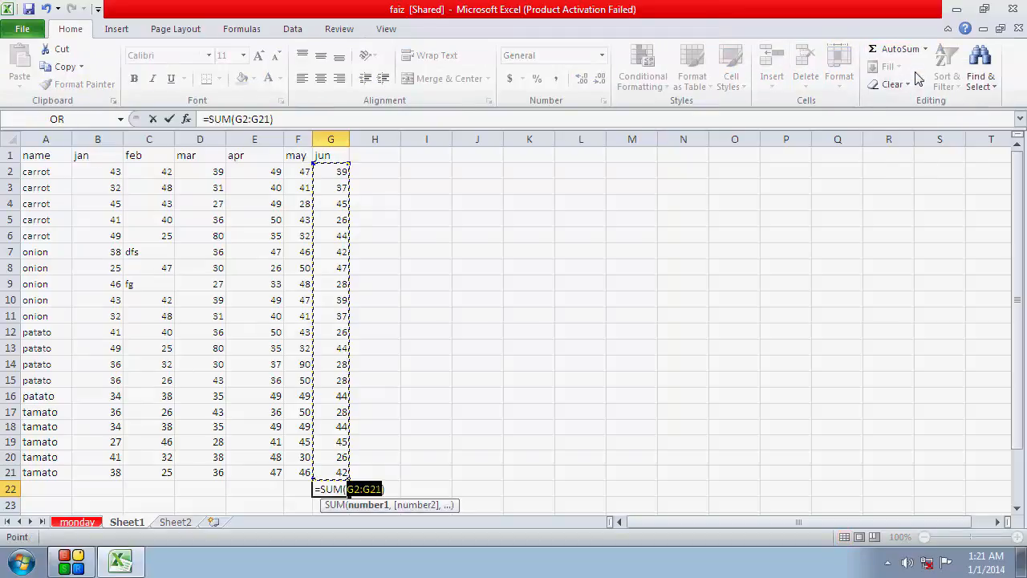
pyautogui.press('Return')
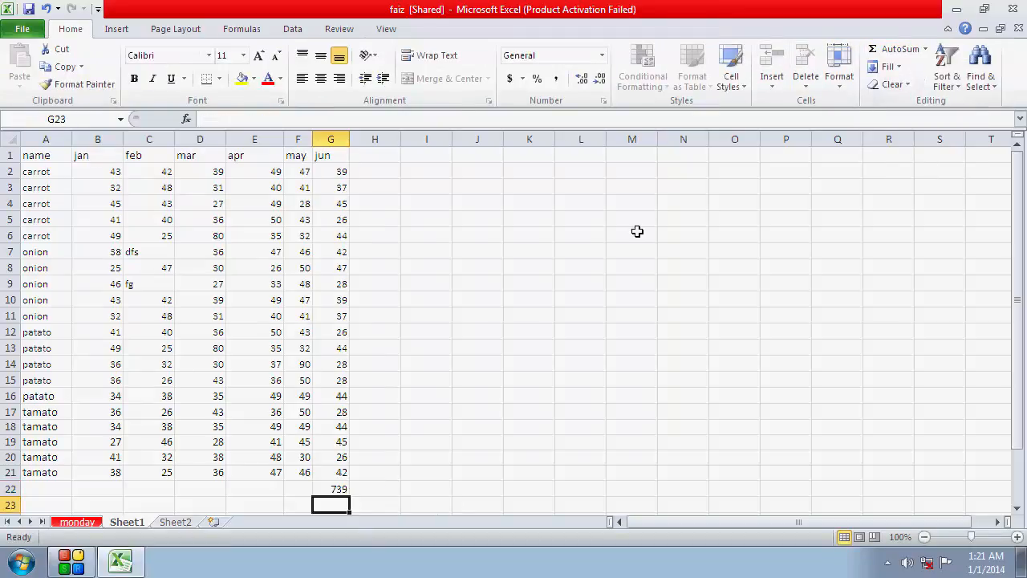
# Select the jun total in G22, hide the formula bar and show it again
pyautogui.click(338, 489)
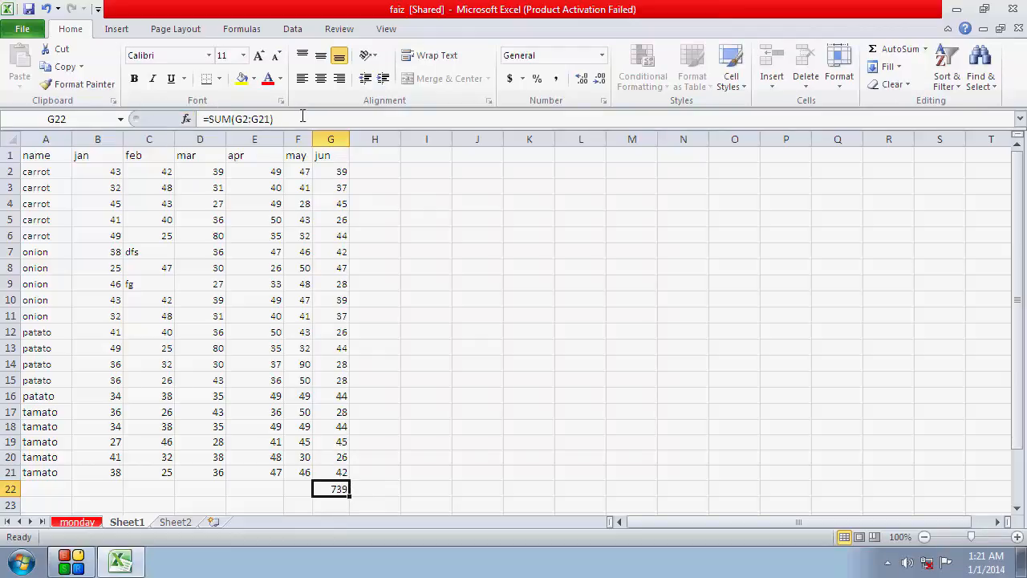
pyautogui.click(388, 32)
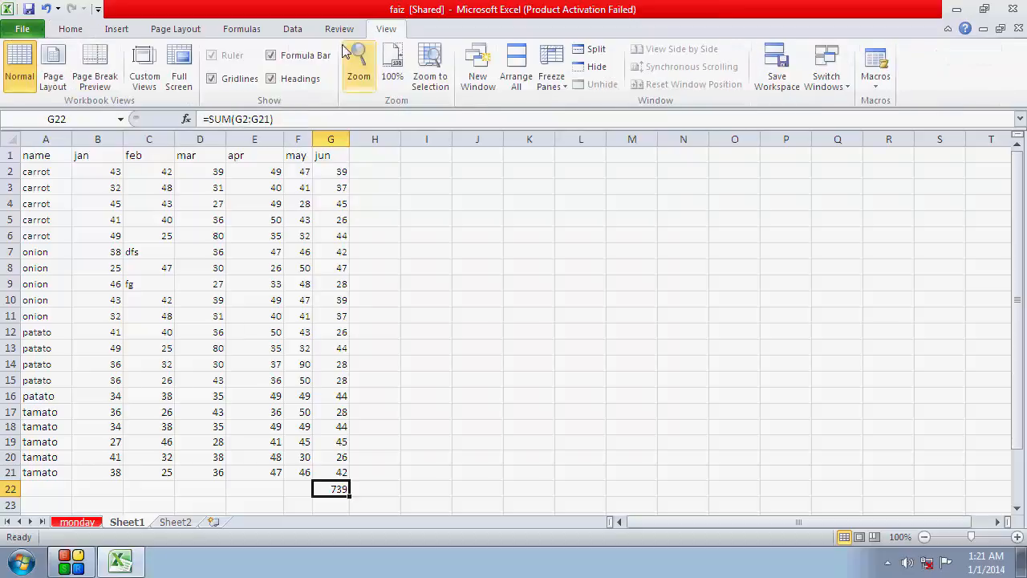
pyautogui.click(271, 56)
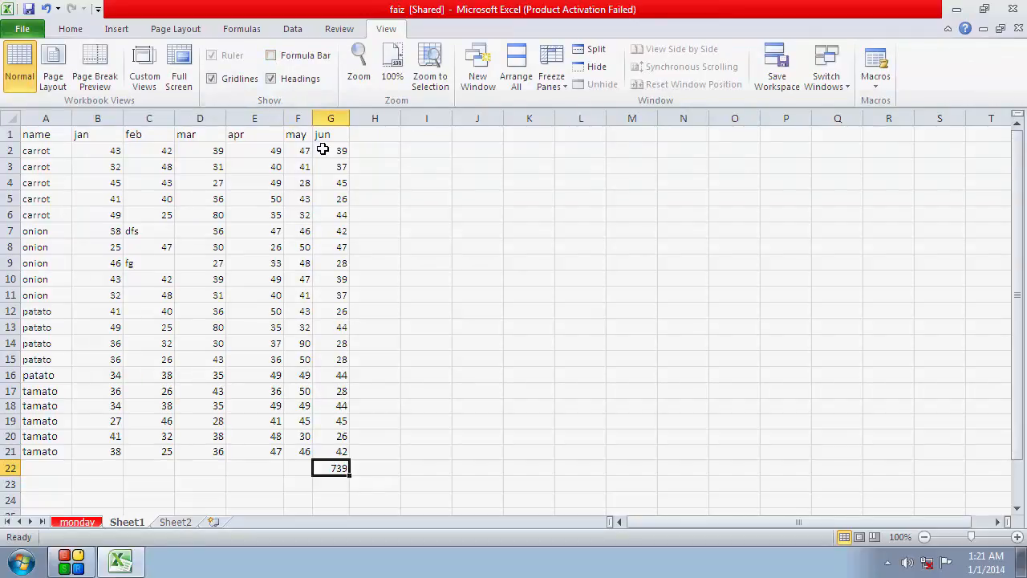
pyautogui.click(271, 57)
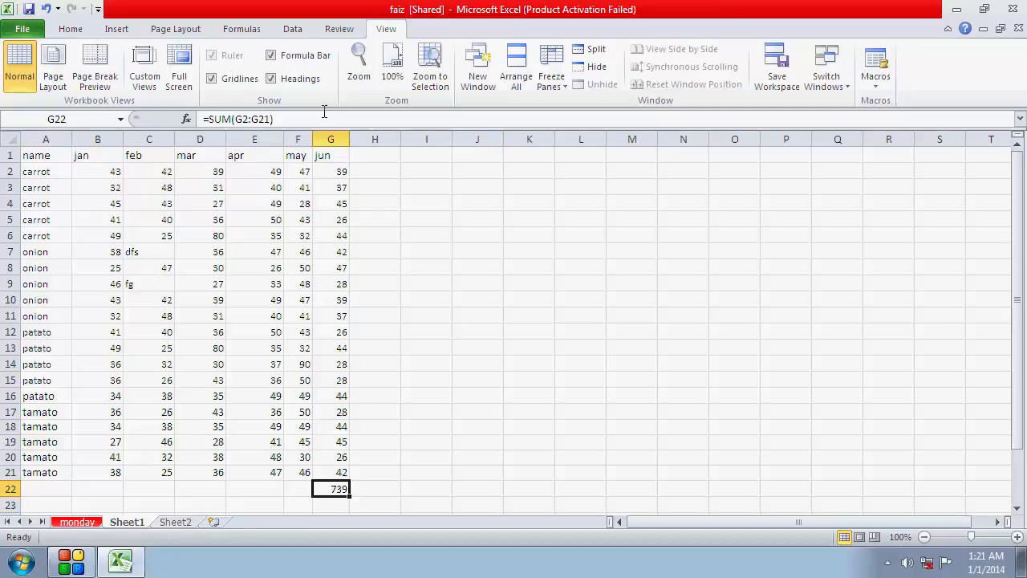
# Hide the row and column headings twice, showing them again each time
pyautogui.click(270, 79)
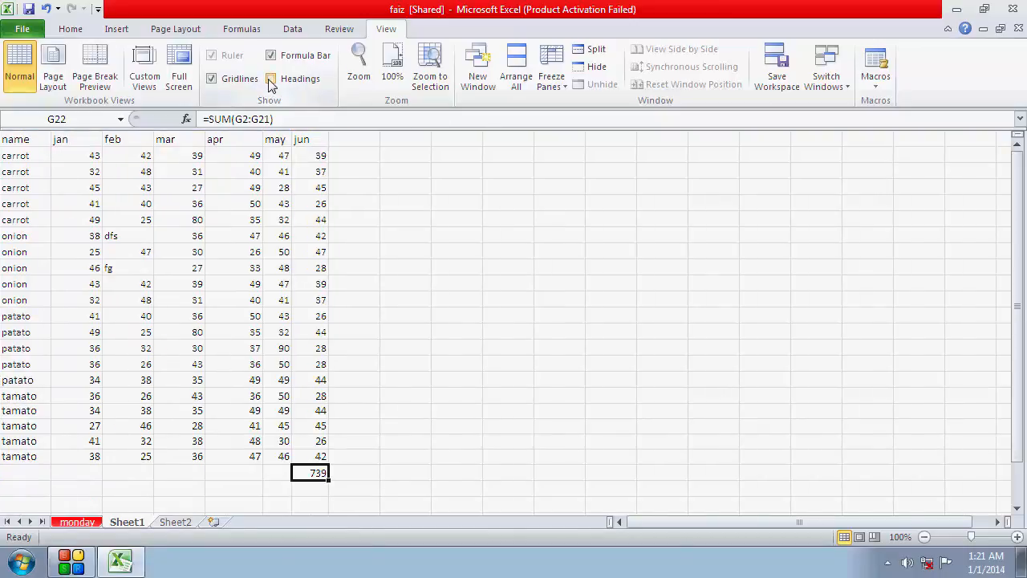
pyautogui.click(271, 80)
pyautogui.click(272, 79)
pyautogui.click(271, 79)
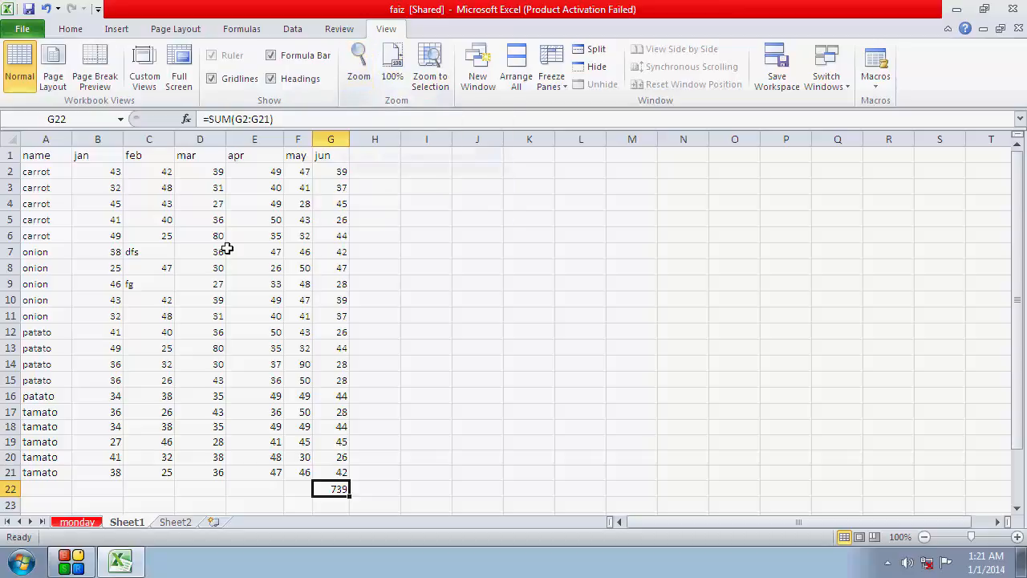
# Set the worksheet zoom to 200%
pyautogui.click(367, 64)
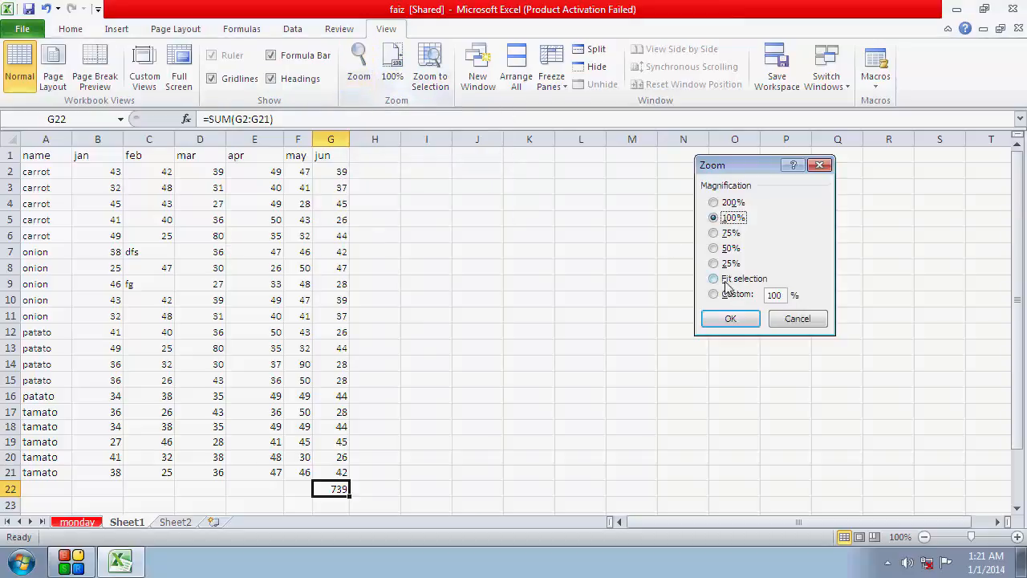
pyautogui.click(713, 202)
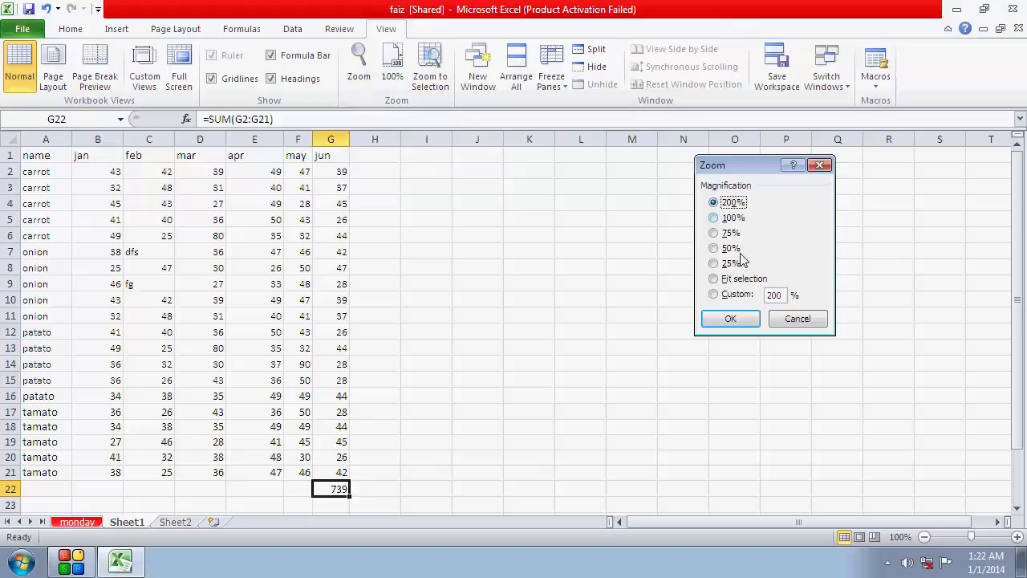
pyautogui.click(730, 319)
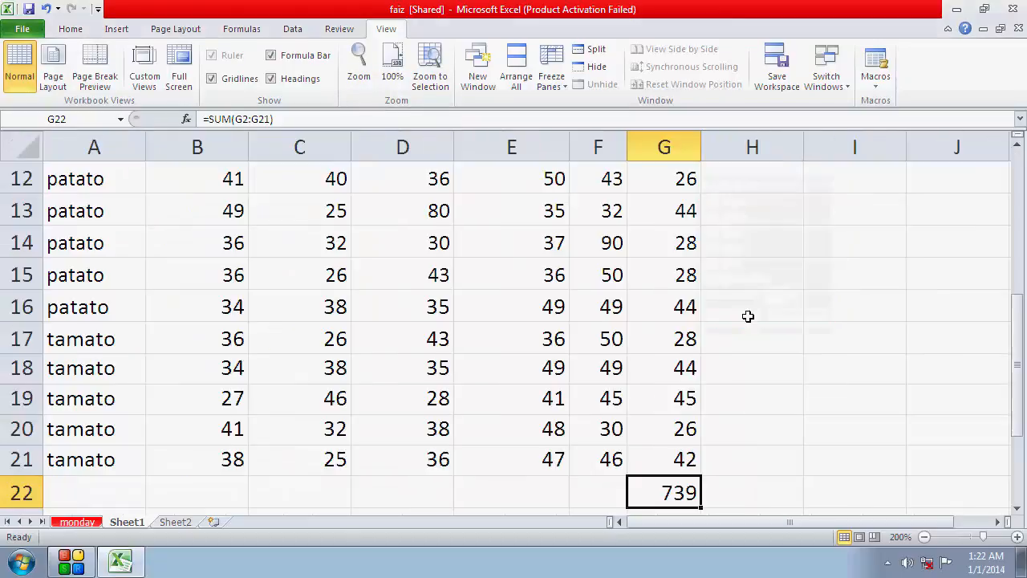
# Apply a custom zoom of 400% to the sheet, and reset the magnification to 100%
pyautogui.click(369, 74)
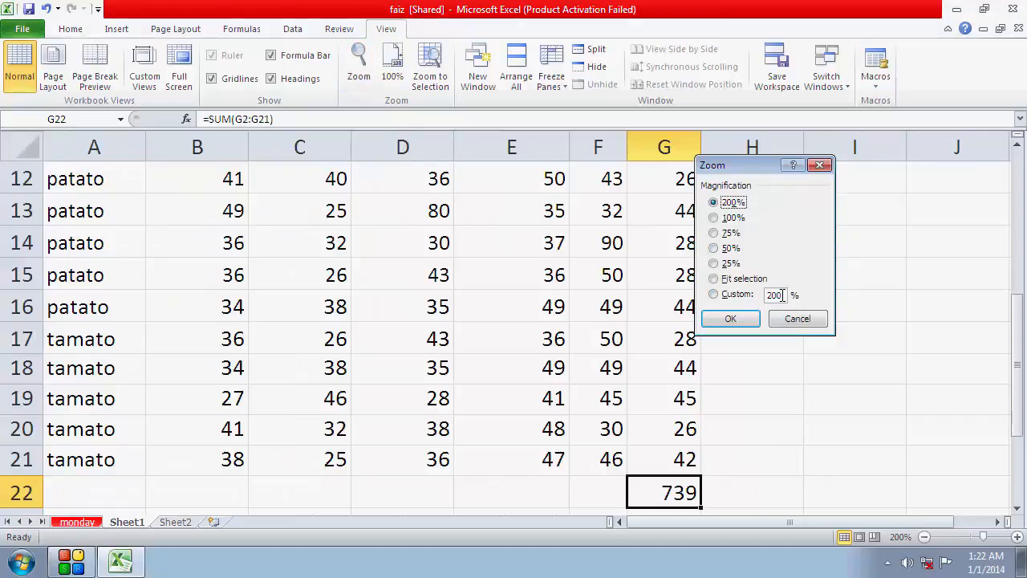
pyautogui.moveTo(775, 295); pyautogui.dragTo(769, 295)
pyautogui.write('3')
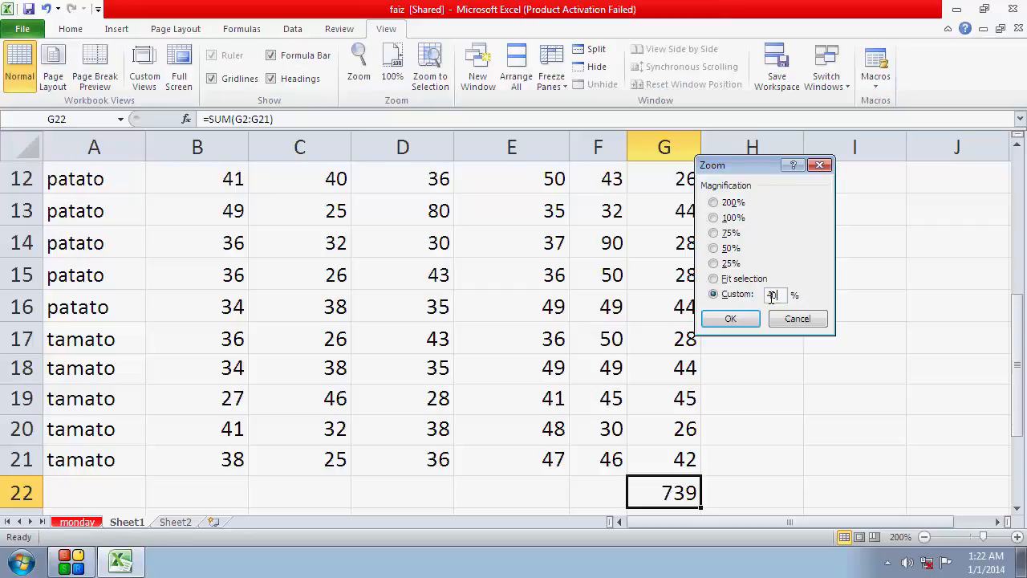
pyautogui.click(729, 320)
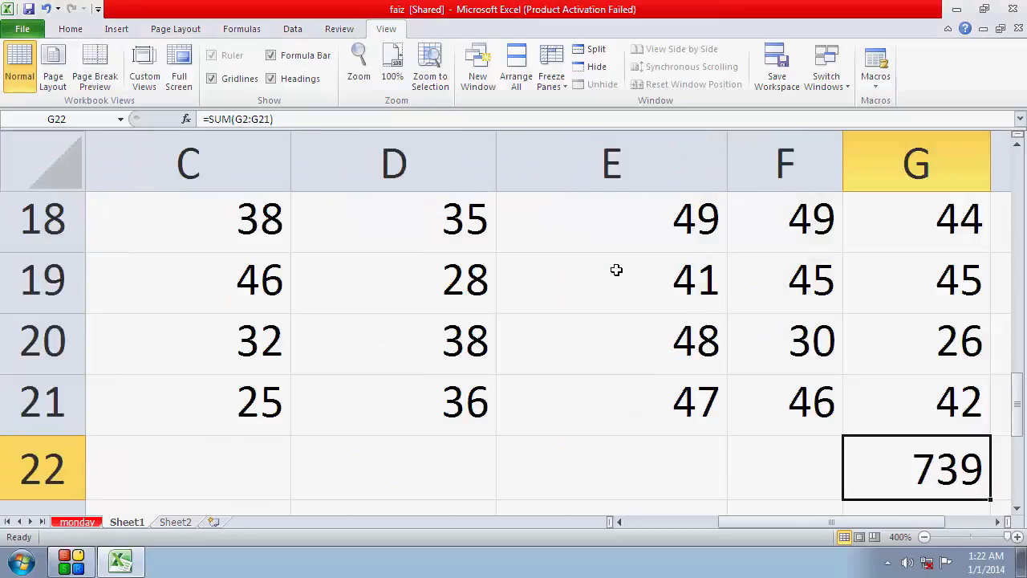
pyautogui.click(393, 68)
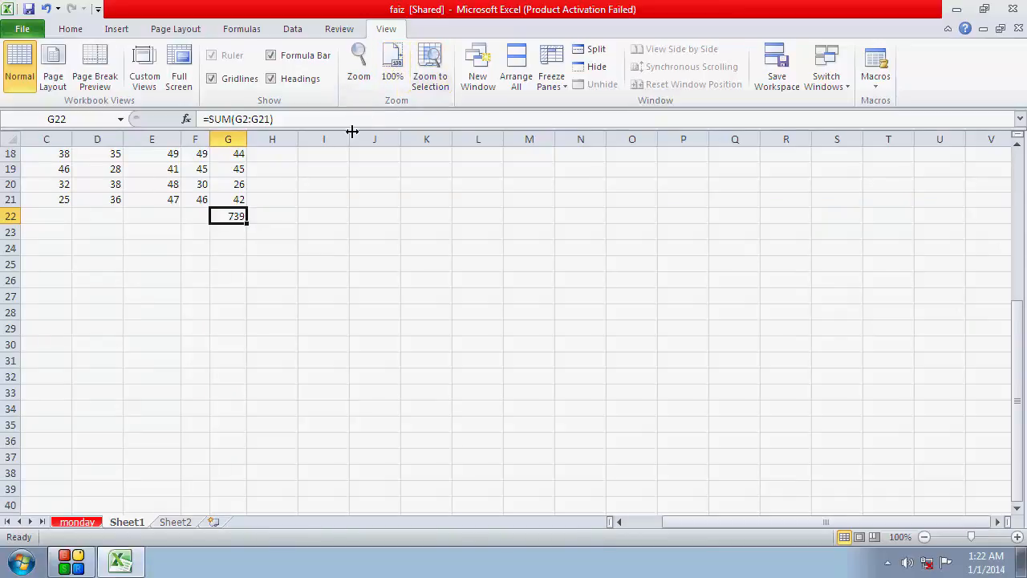
# Zoom the sheet to the selected cell E22 and return it to 100%
pyautogui.click(178, 183)
pyautogui.click(173, 214)
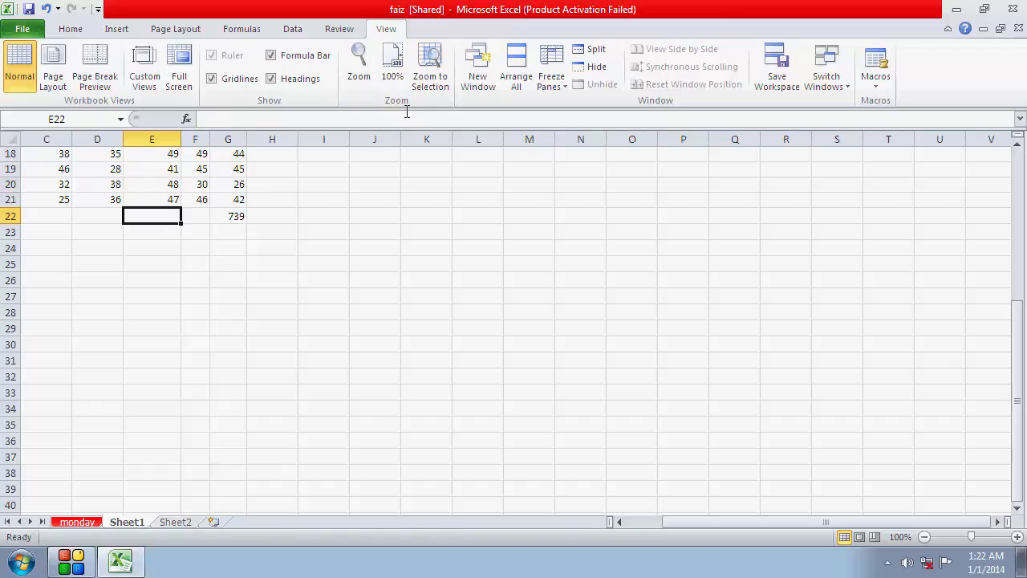
pyautogui.click(431, 76)
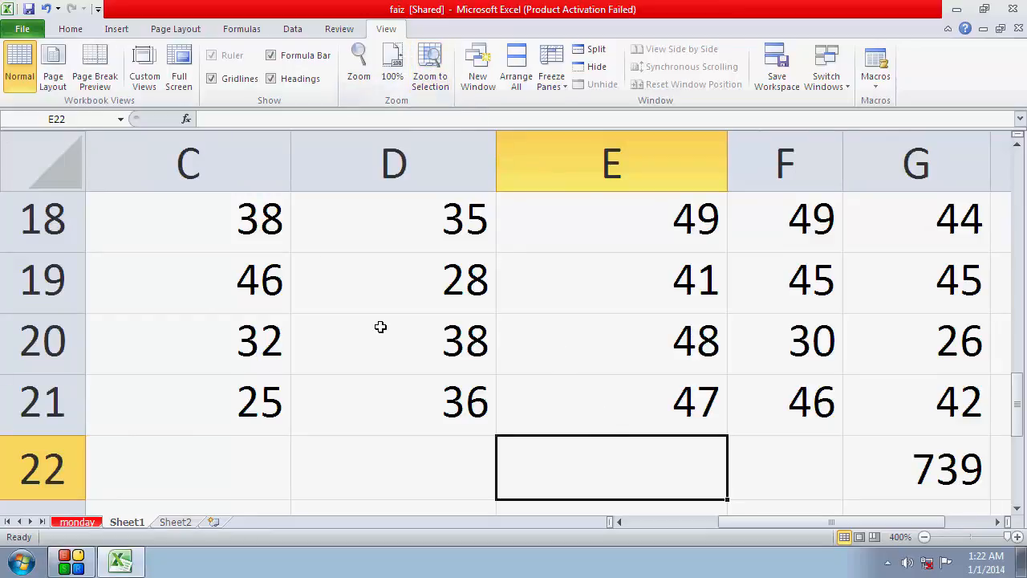
pyautogui.click(403, 75)
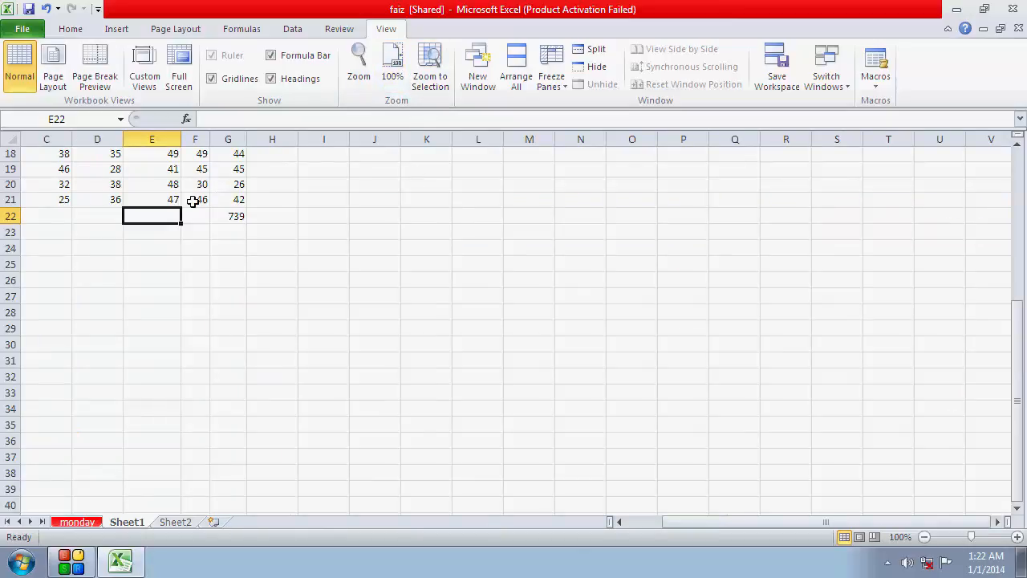
# Select the jun total in G22 and open a second window of the faiz workbook
pyautogui.click(215, 218)
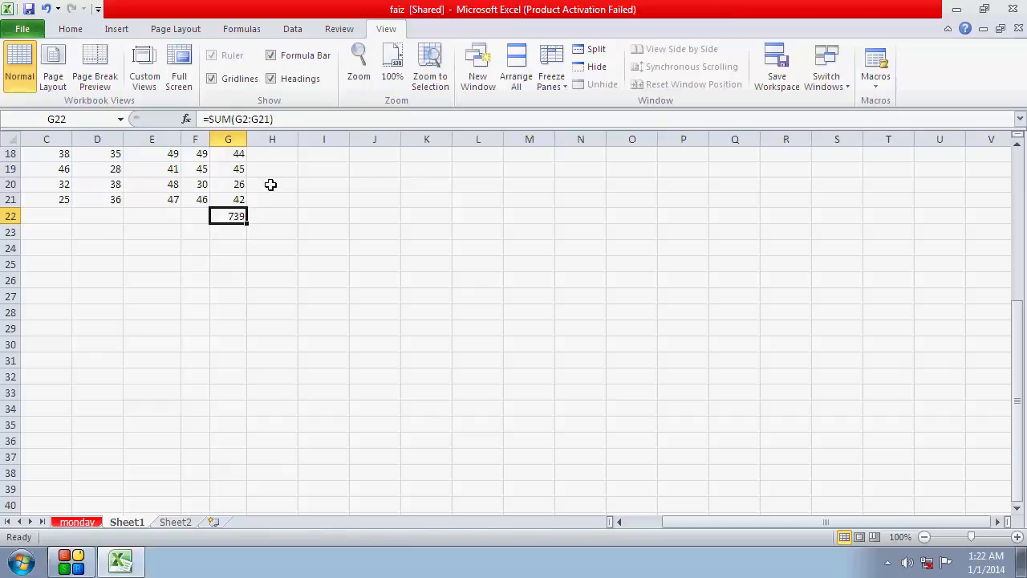
pyautogui.click(131, 562)
pyautogui.click(131, 562)
pyautogui.click(484, 74)
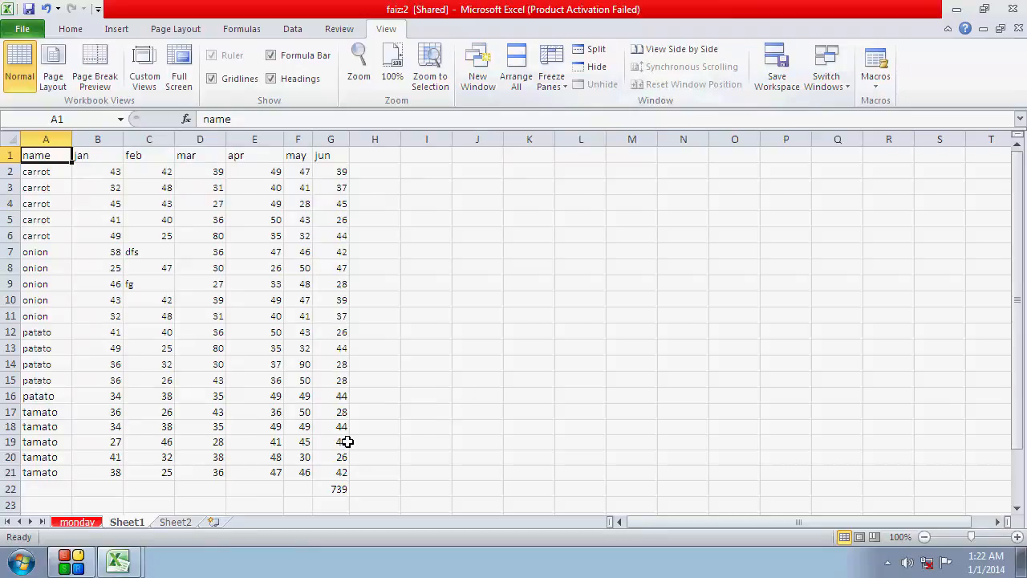
# Switch back to the faiz:1 window and open a third window of the workbook from it
pyautogui.click(126, 567)
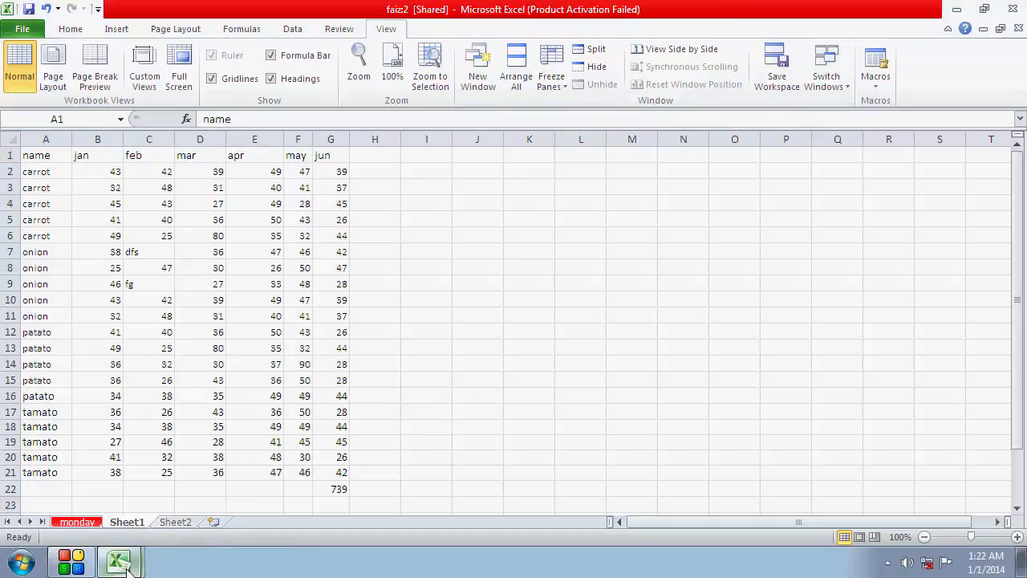
pyautogui.click(127, 506)
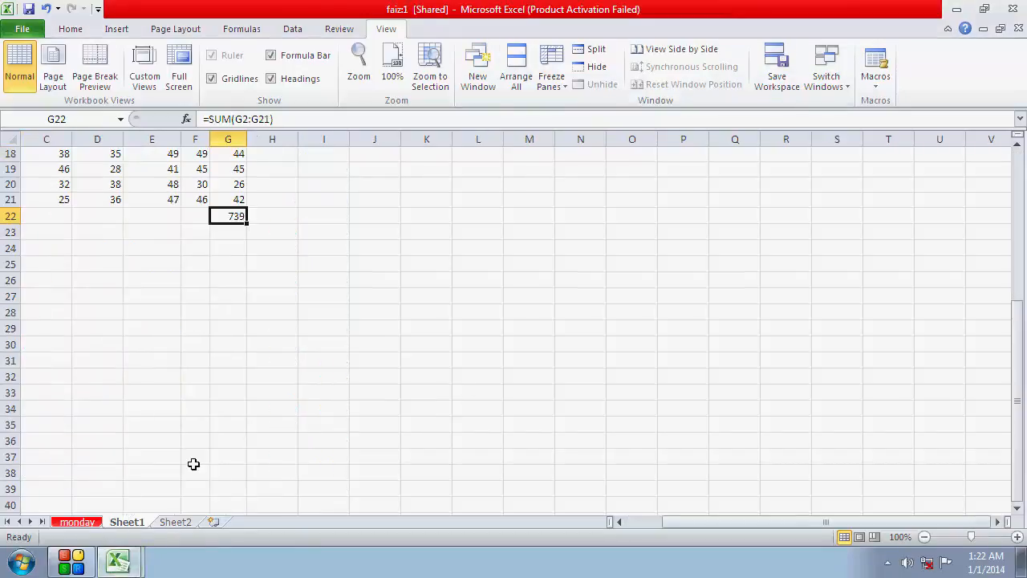
pyautogui.click(476, 83)
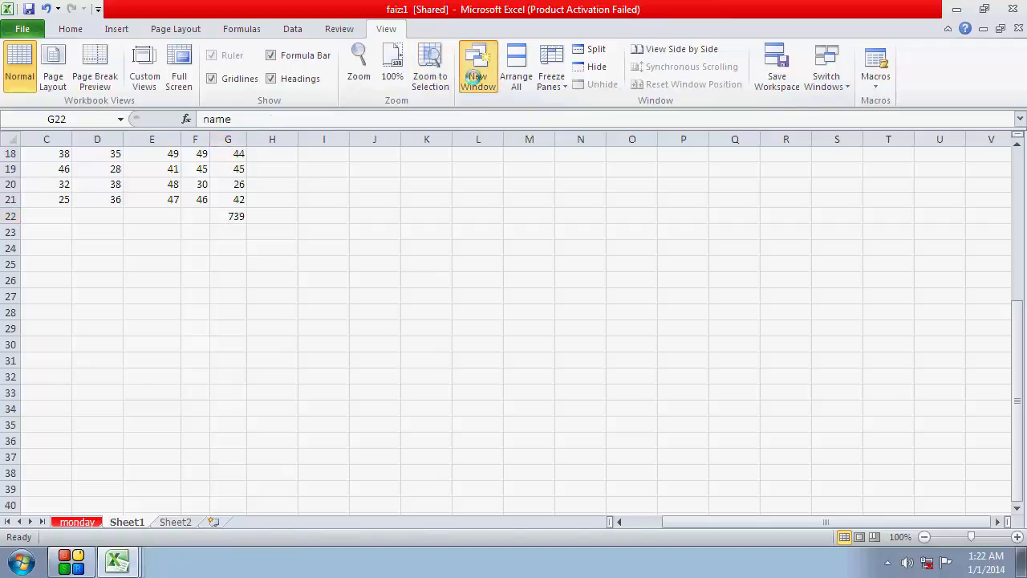
pyautogui.click(128, 562)
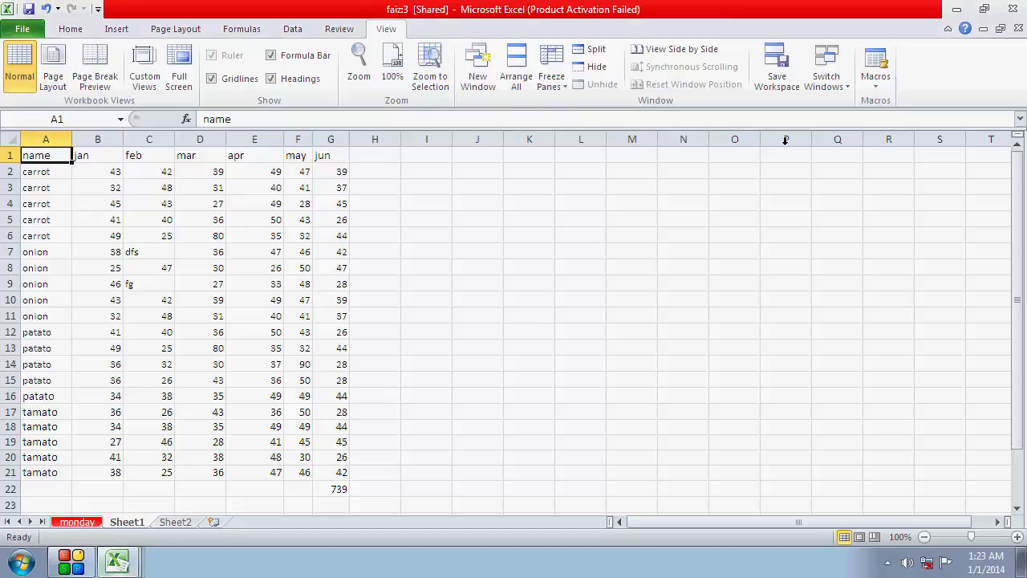
# Minimize Excel twice, restoring it first through the faiz:2 window and the second time through faiz:3, and select cell J6
pyautogui.click(956, 10)
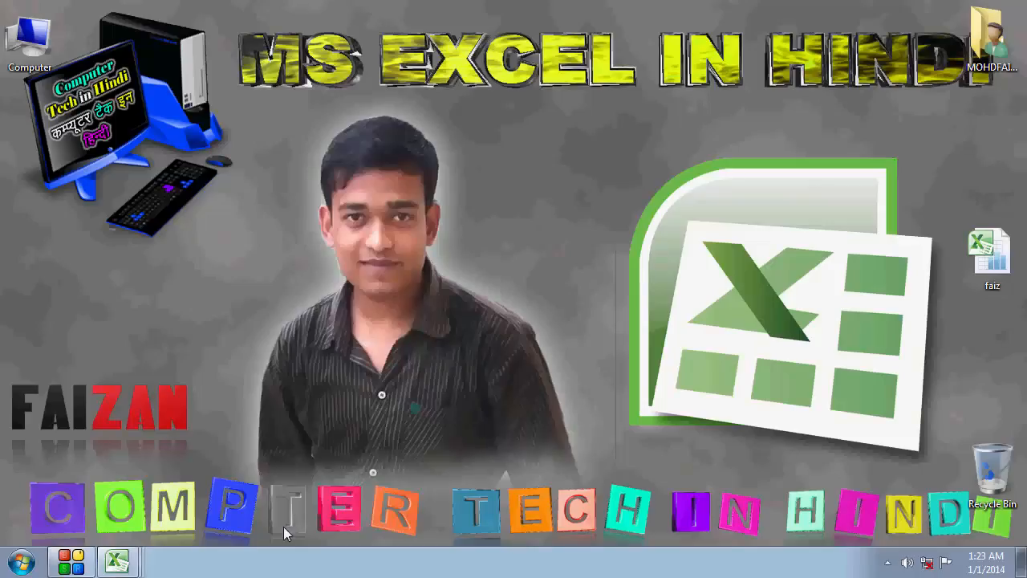
pyautogui.click(118, 561)
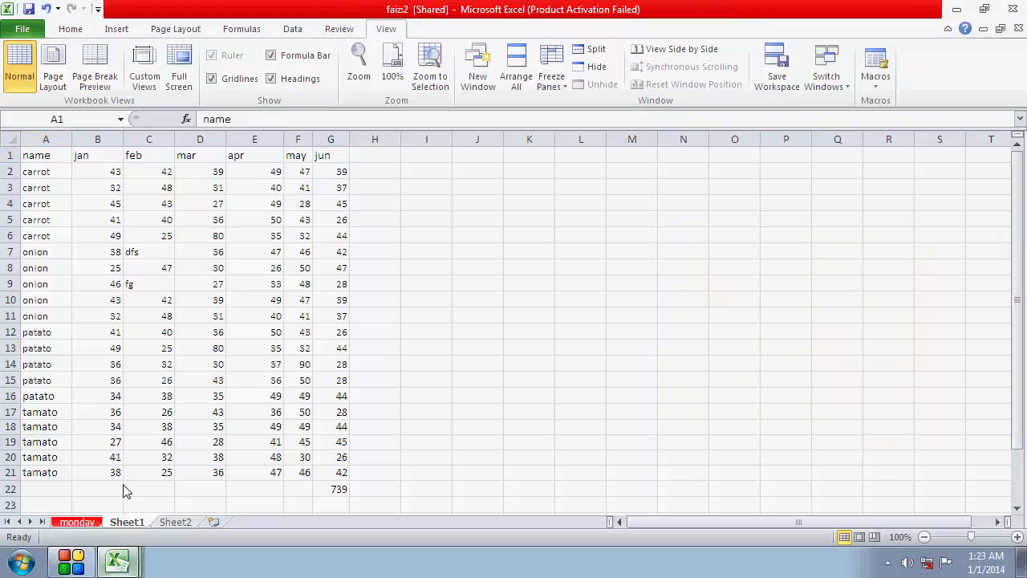
pyautogui.click(956, 10)
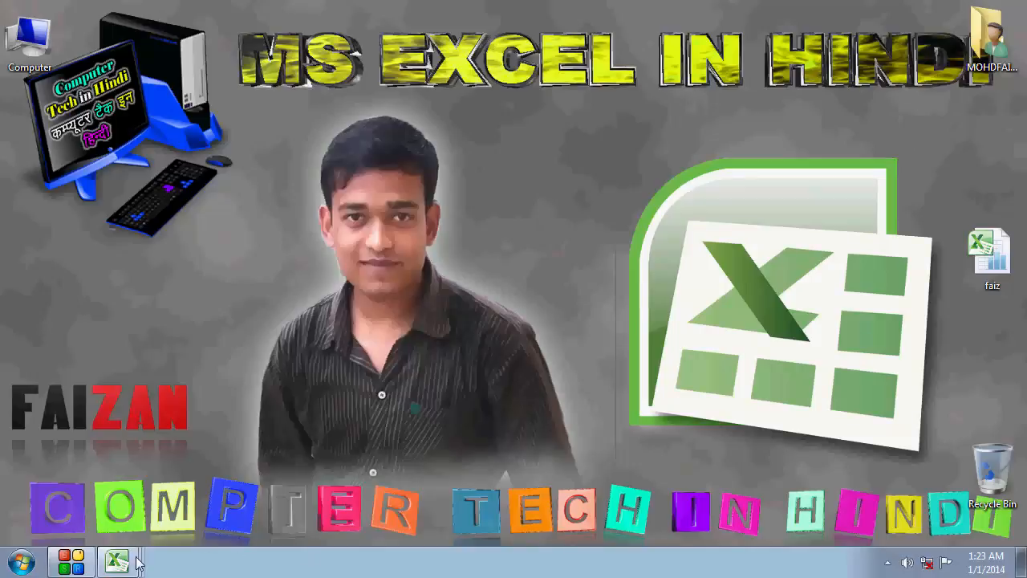
pyautogui.click(139, 523)
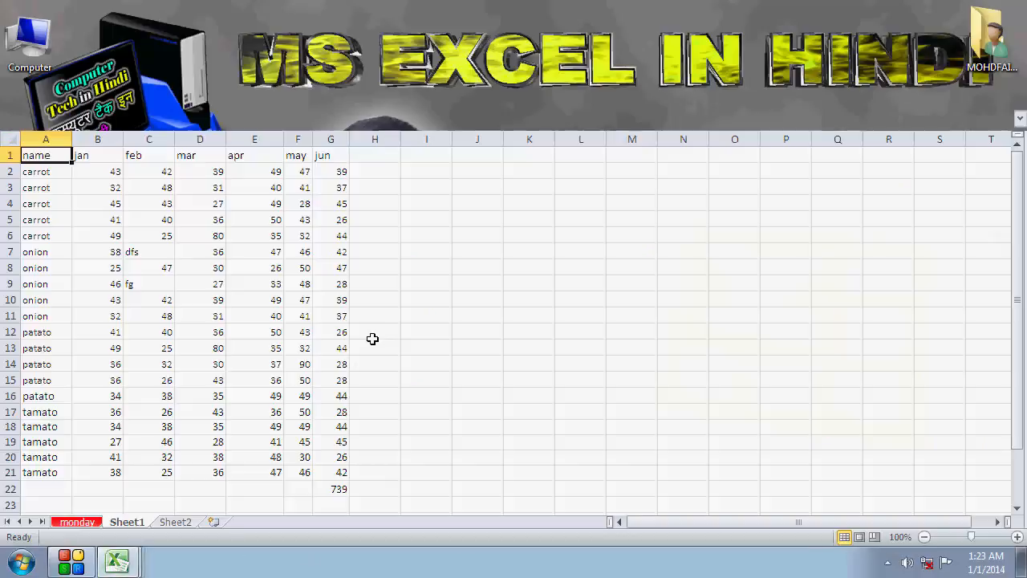
pyautogui.click(476, 236)
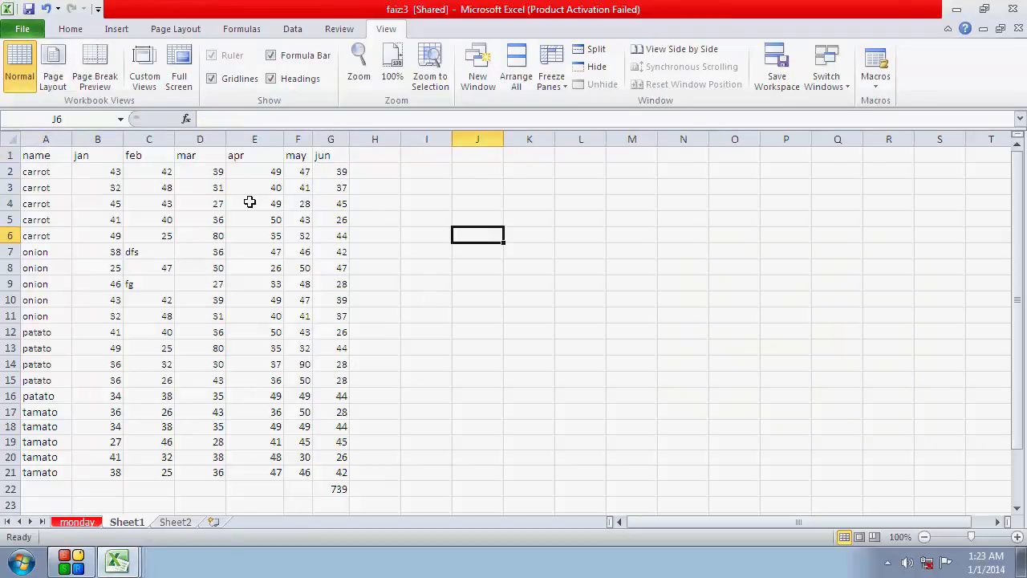
# Arrange all three workbook windows horizontally
pyautogui.click(518, 66)
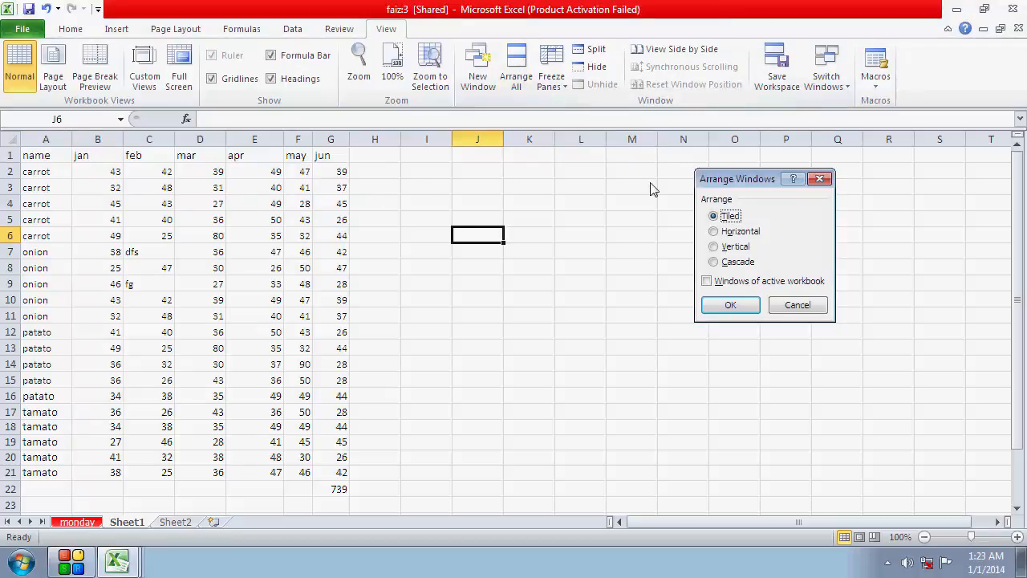
pyautogui.click(727, 235)
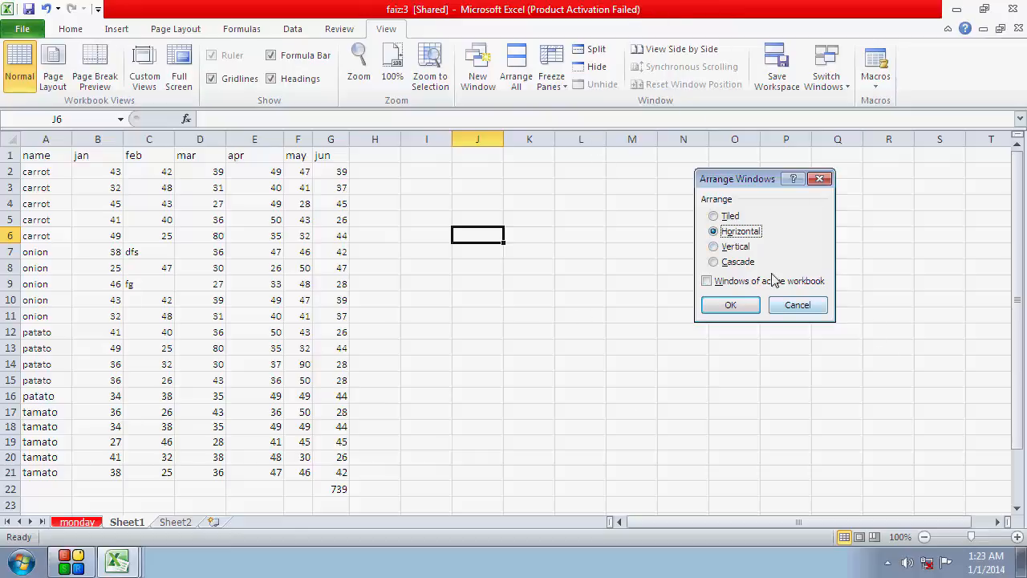
pyautogui.click(732, 305)
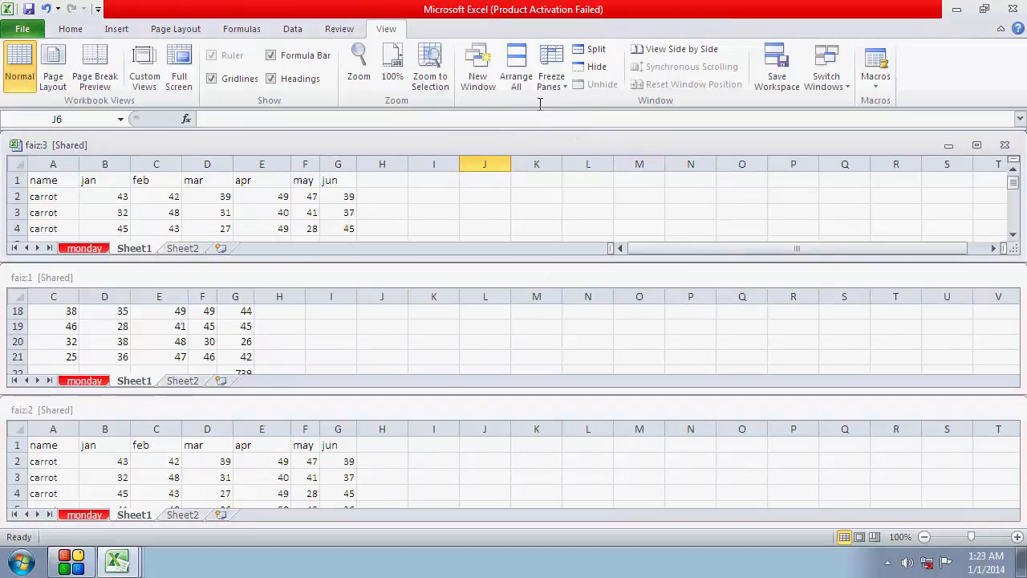
# Rearrange the three workbook windows in a tiled layout
pyautogui.click(518, 71)
pyautogui.click(713, 215)
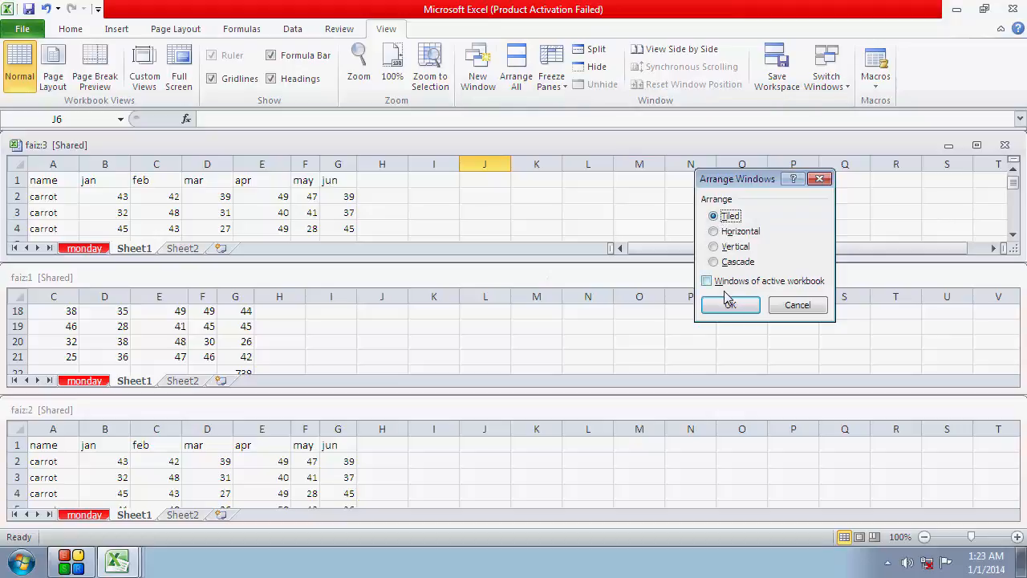
pyautogui.click(729, 305)
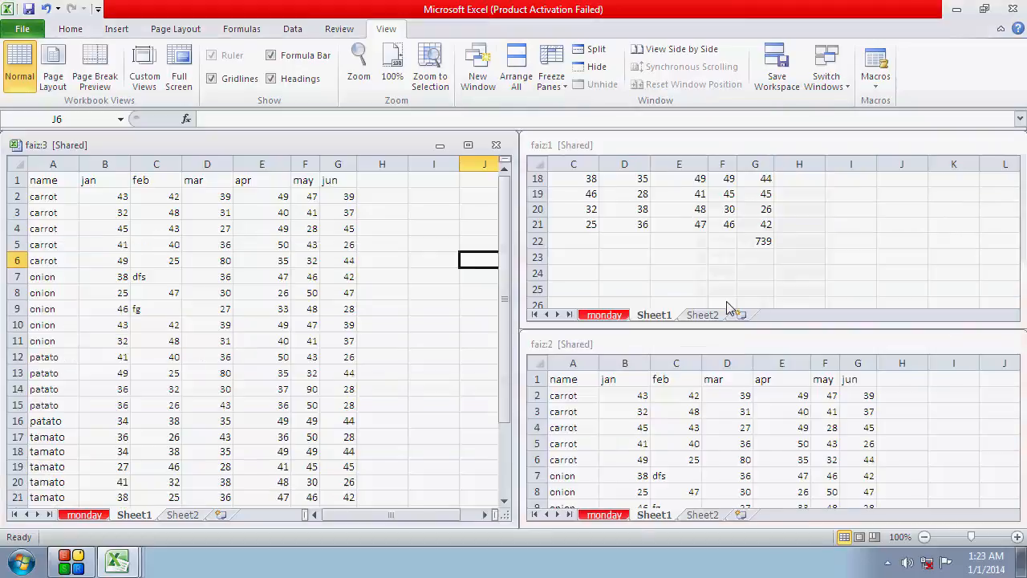
# Rearrange the three workbook windows vertically, side by side
pyautogui.click(519, 72)
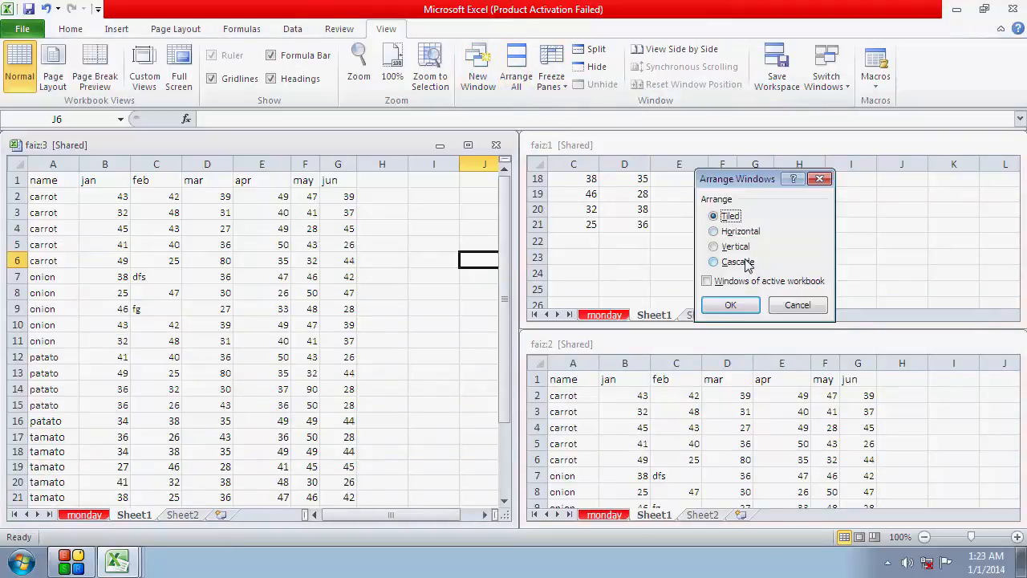
pyautogui.click(734, 246)
pyautogui.click(732, 306)
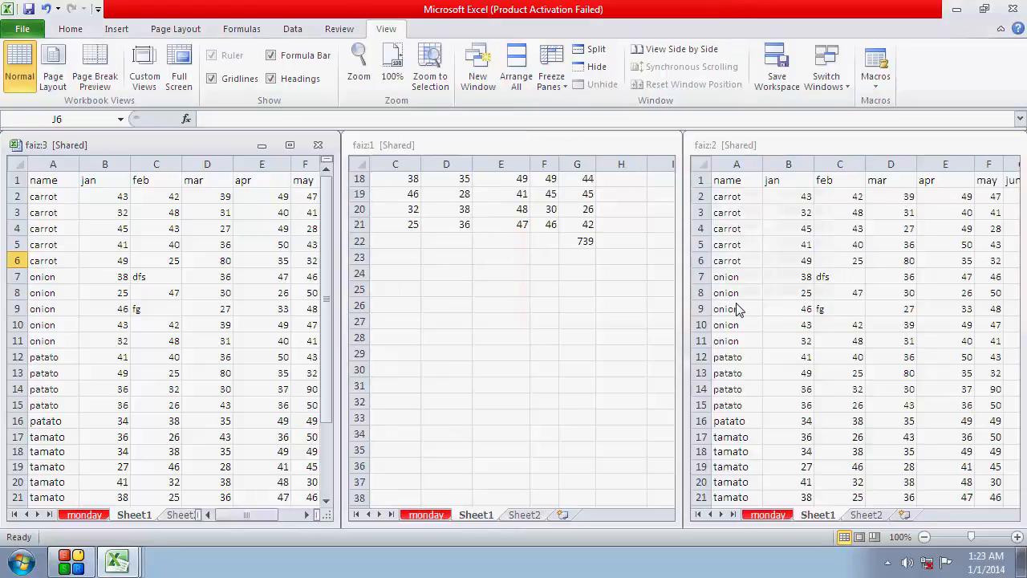
# Open a fourth window of the workbook and arrange all four windows vertically
pyautogui.click(479, 62)
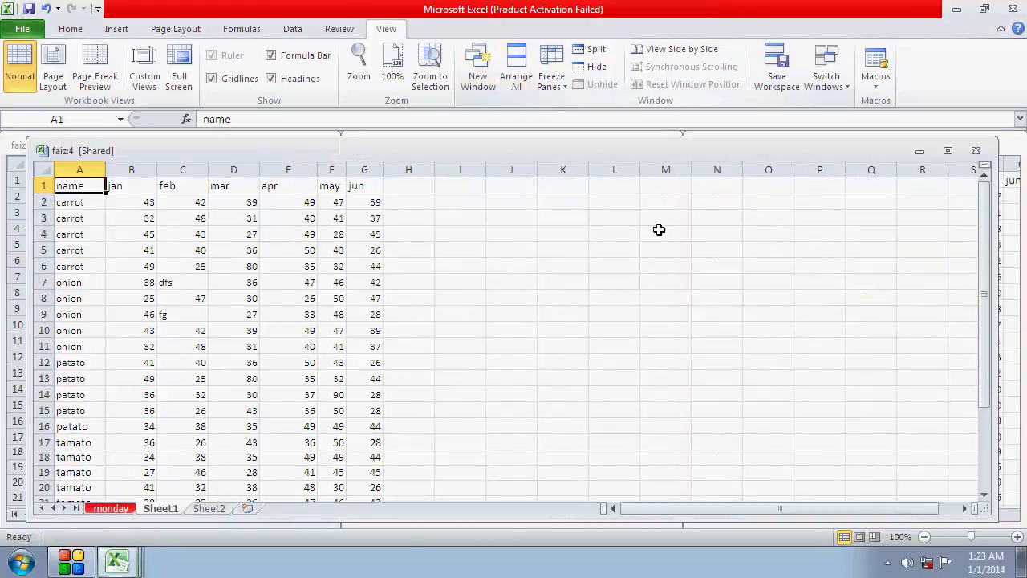
pyautogui.click(516, 72)
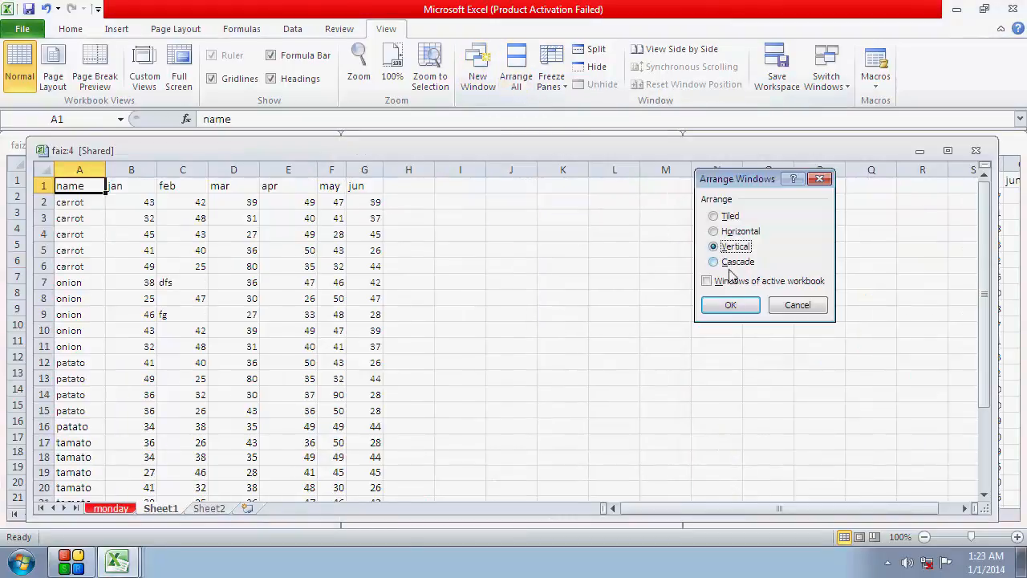
pyautogui.click(730, 305)
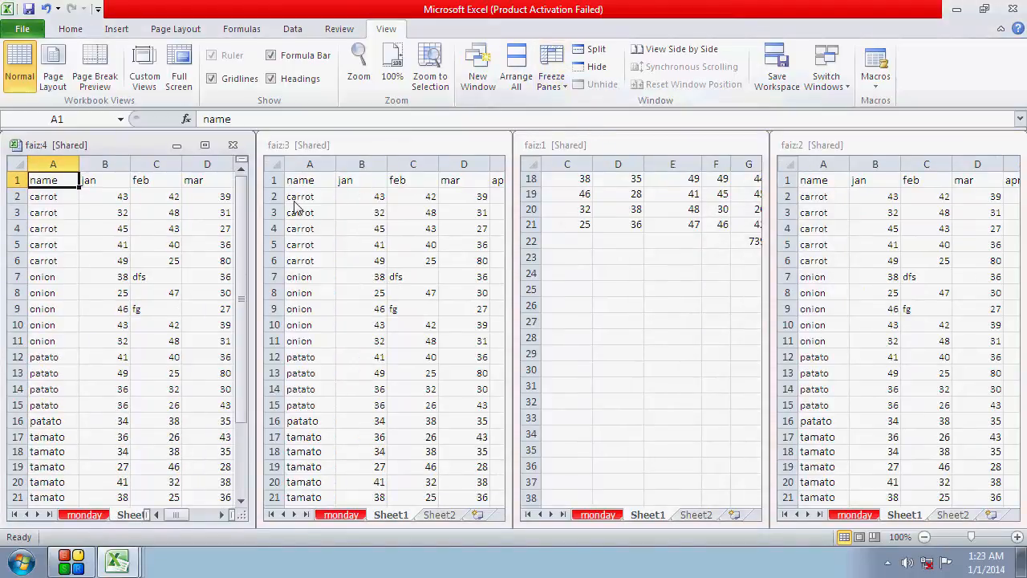
# Maximize the faiz:4 window and select the header cells A1:G1
pyautogui.doubleClick(154, 178)
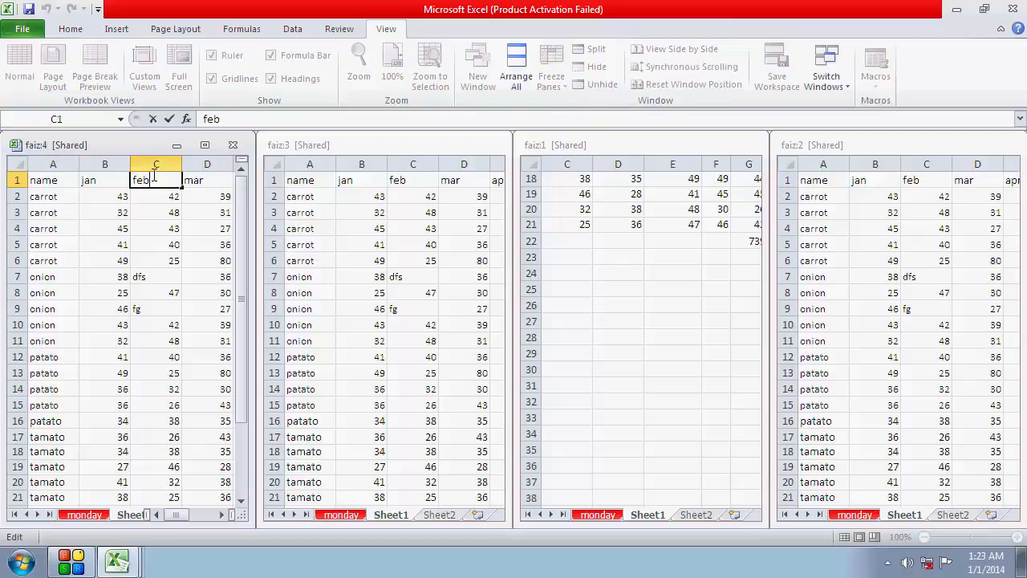
pyautogui.click(204, 145)
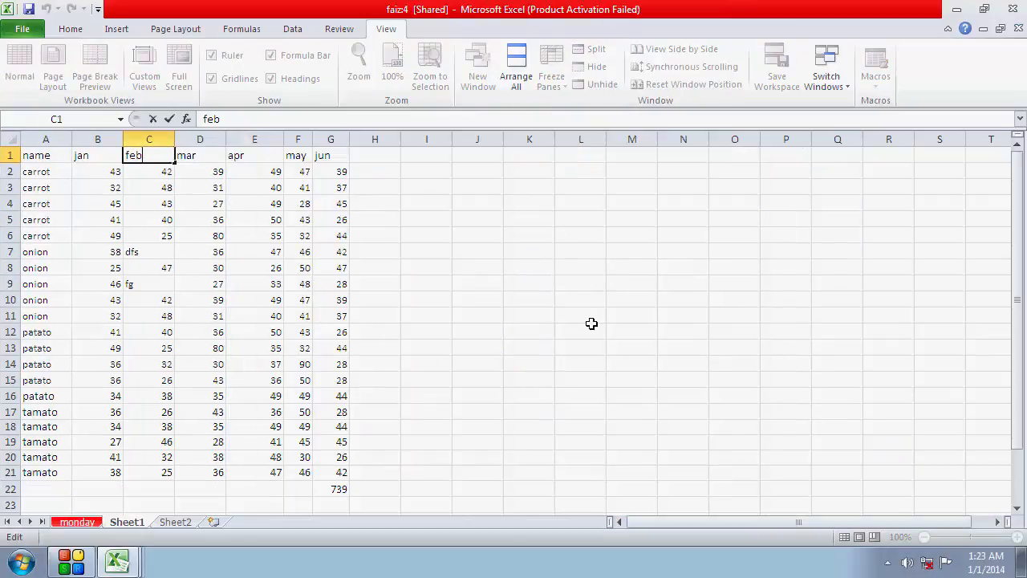
pyautogui.click(434, 278)
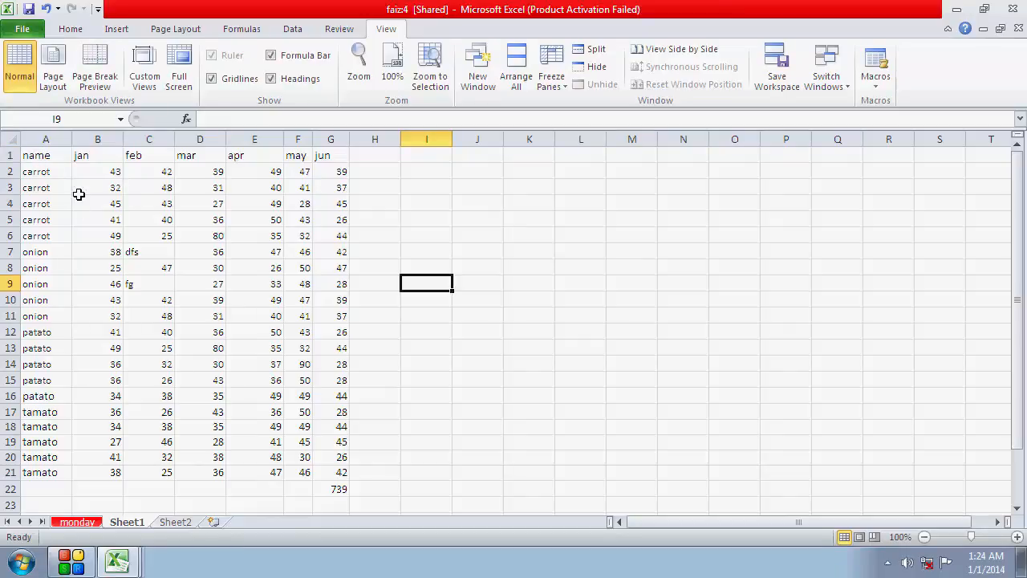
pyautogui.moveTo(41, 157); pyautogui.dragTo(331, 154)
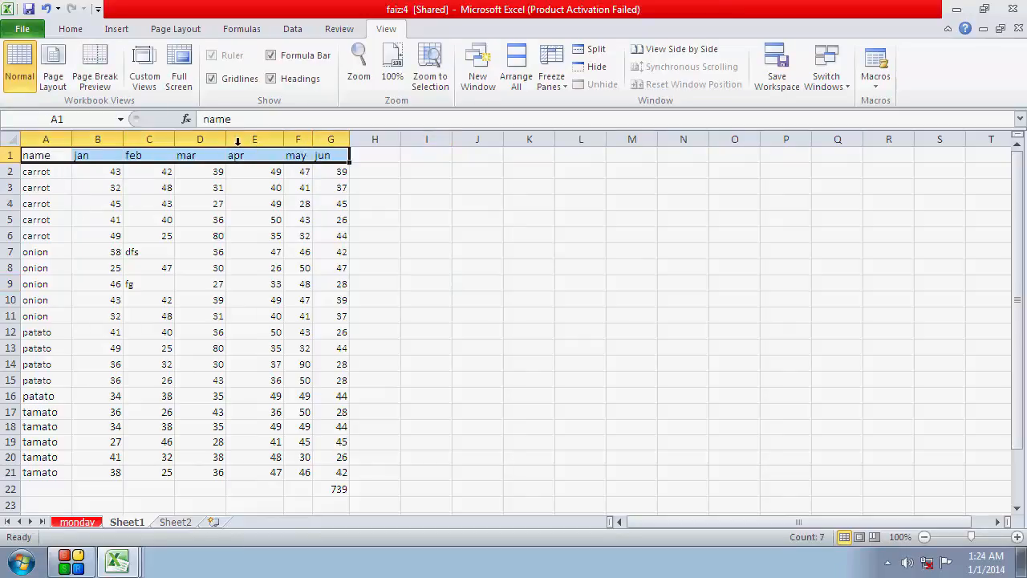
# Freeze the panes based on the selected header cells A1:G1 and scroll the sheet to check where it is frozen
pyautogui.click(552, 72)
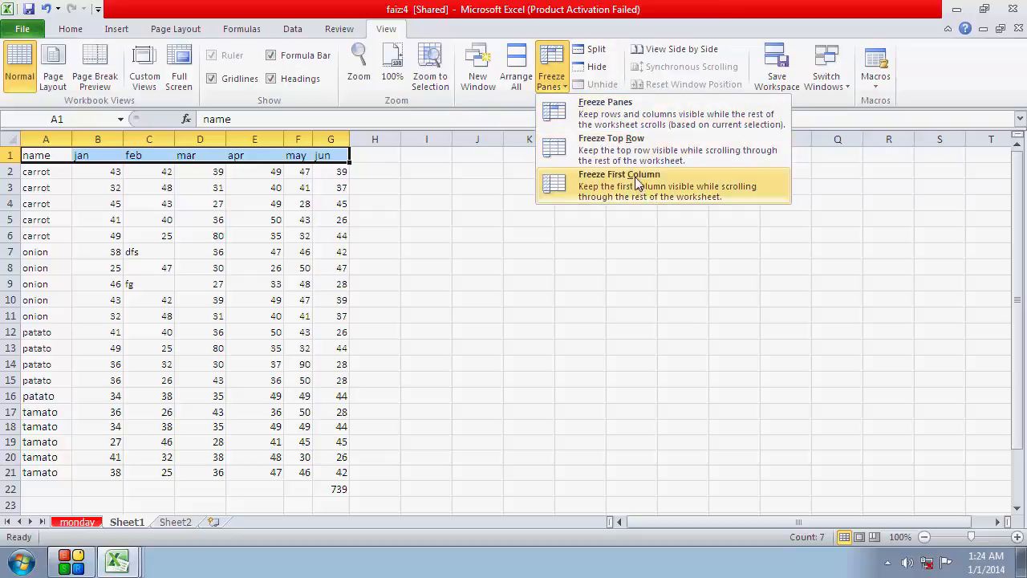
pyautogui.click(628, 111)
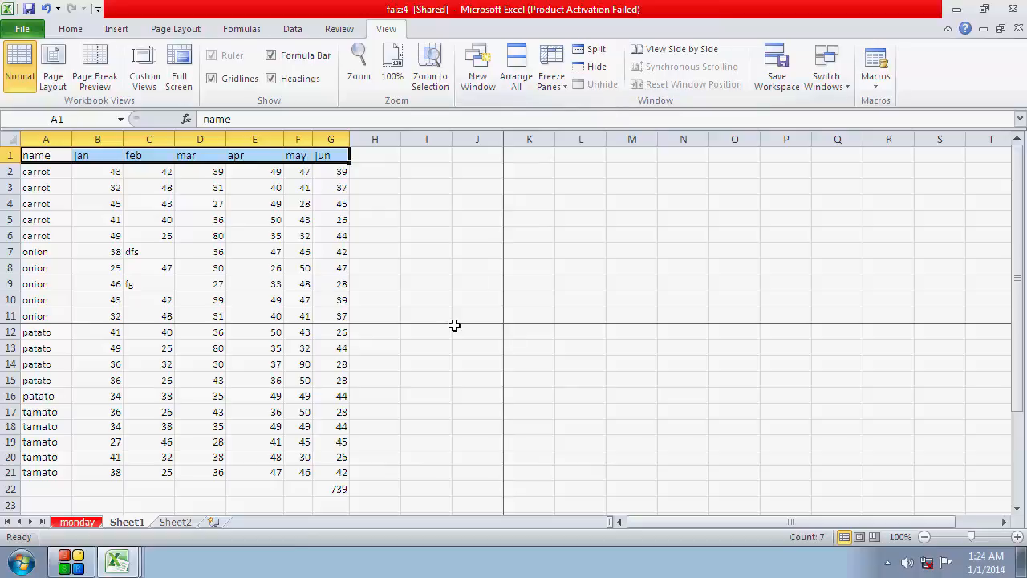
pyautogui.moveTo(454, 325); pyautogui.dragTo(456, 277)
pyautogui.click(334, 310)
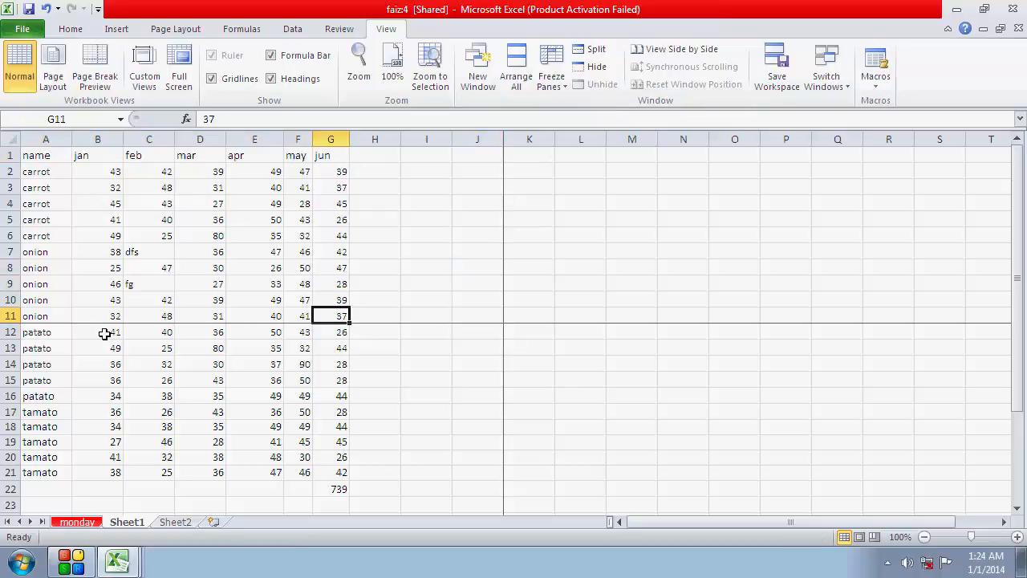
pyautogui.click(110, 327)
pyautogui.click(88, 318)
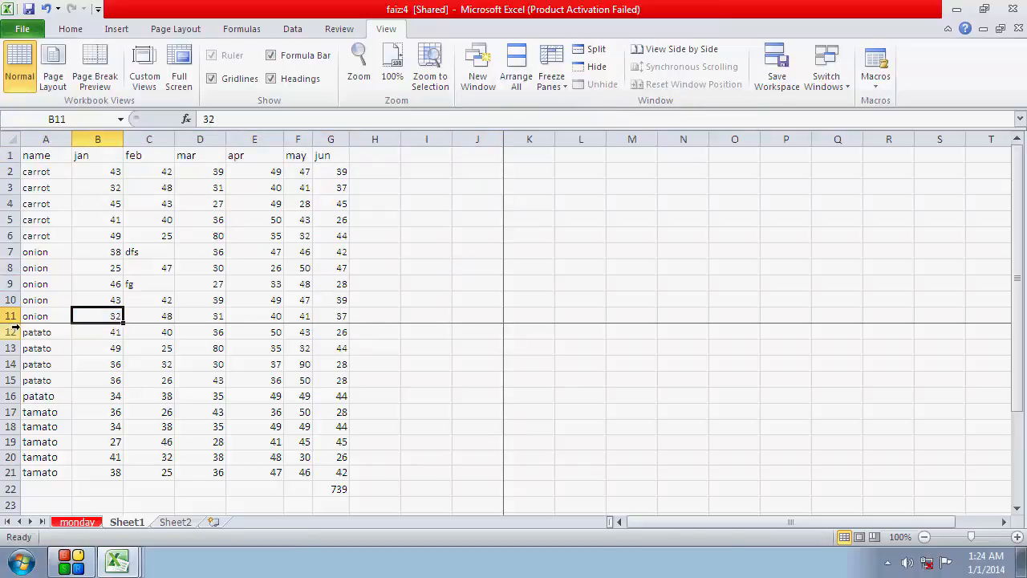
pyautogui.scroll(-3, 246, 363)
pyautogui.scroll(-3, 246, 364)
pyautogui.scroll(6, 251, 353)
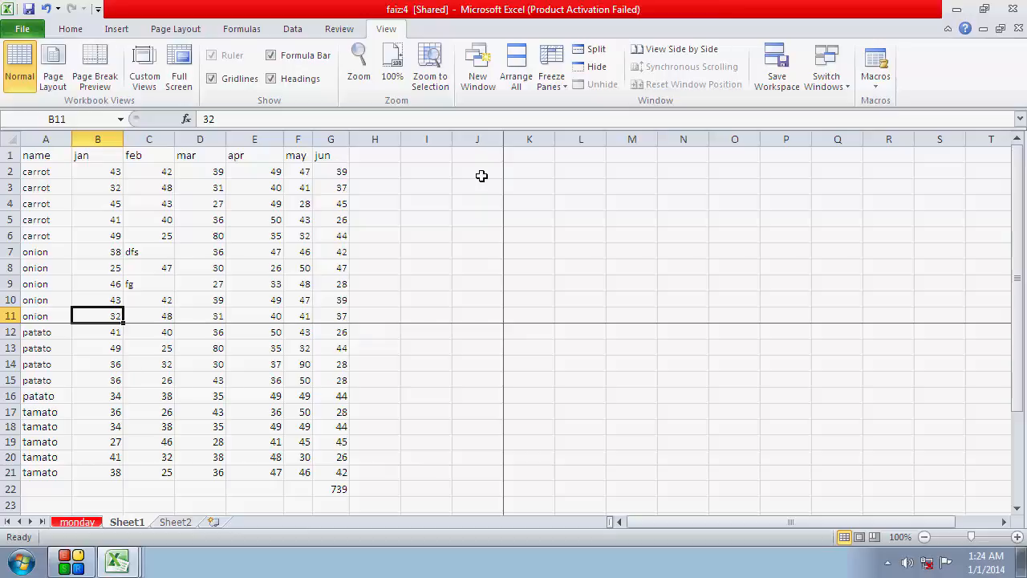
# Unfreeze the panes and freeze them again at cell C2
pyautogui.click(564, 90)
pyautogui.click(574, 112)
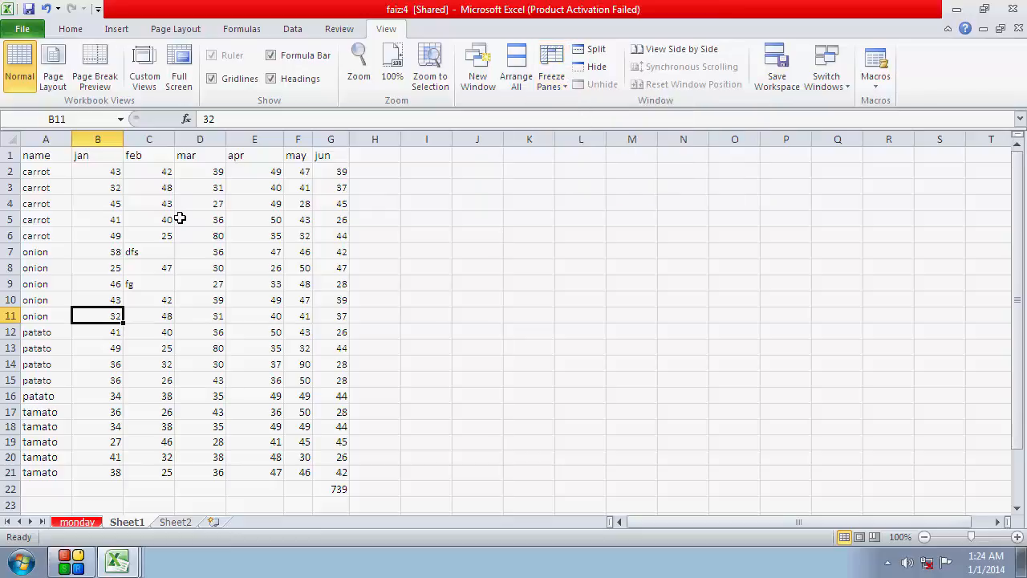
pyautogui.click(150, 171)
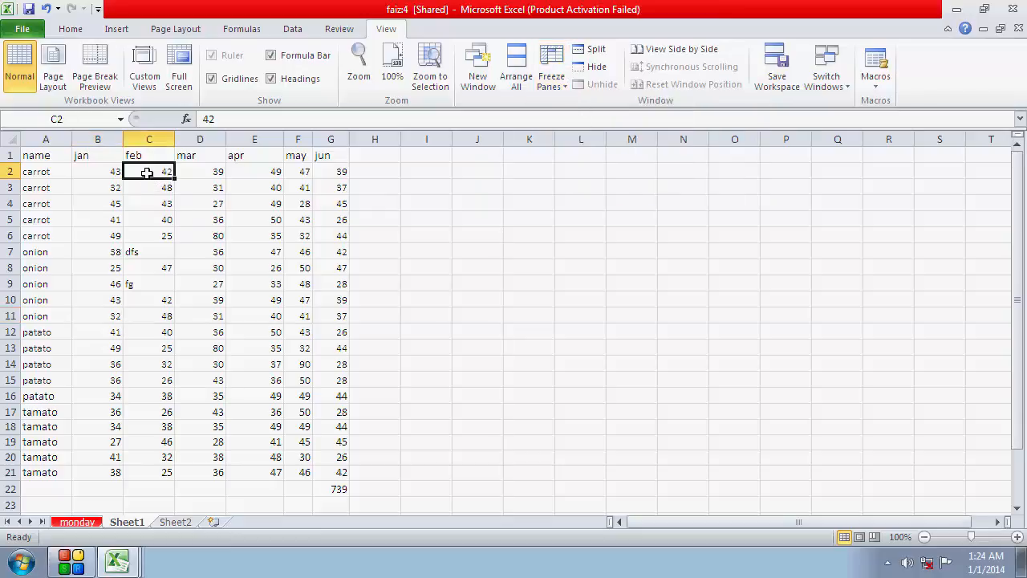
pyautogui.click(564, 86)
pyautogui.click(570, 113)
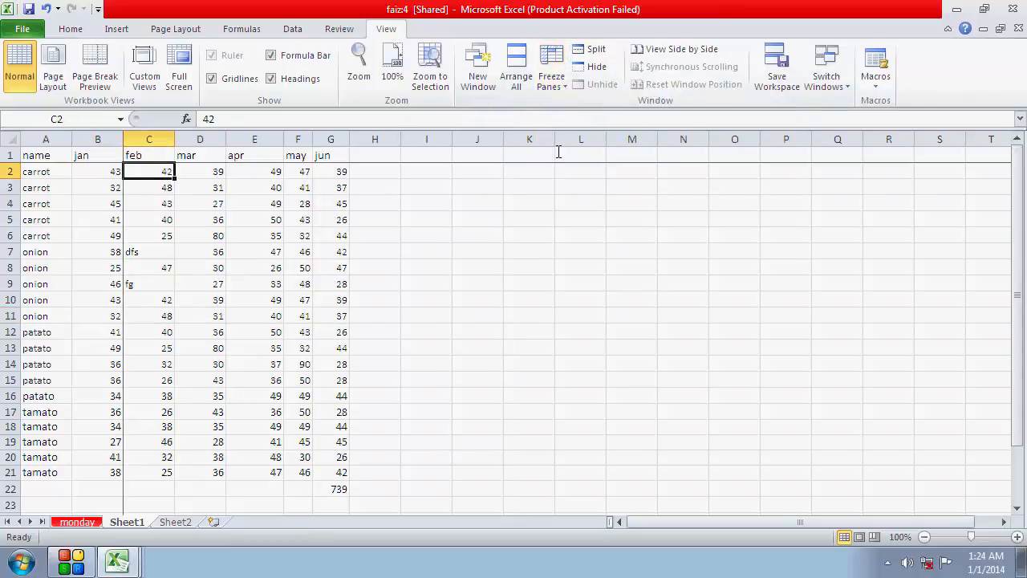
# Scroll through Sheet1 to examine how row 1 and columns A and B behave with the panes frozen
pyautogui.click(155, 155)
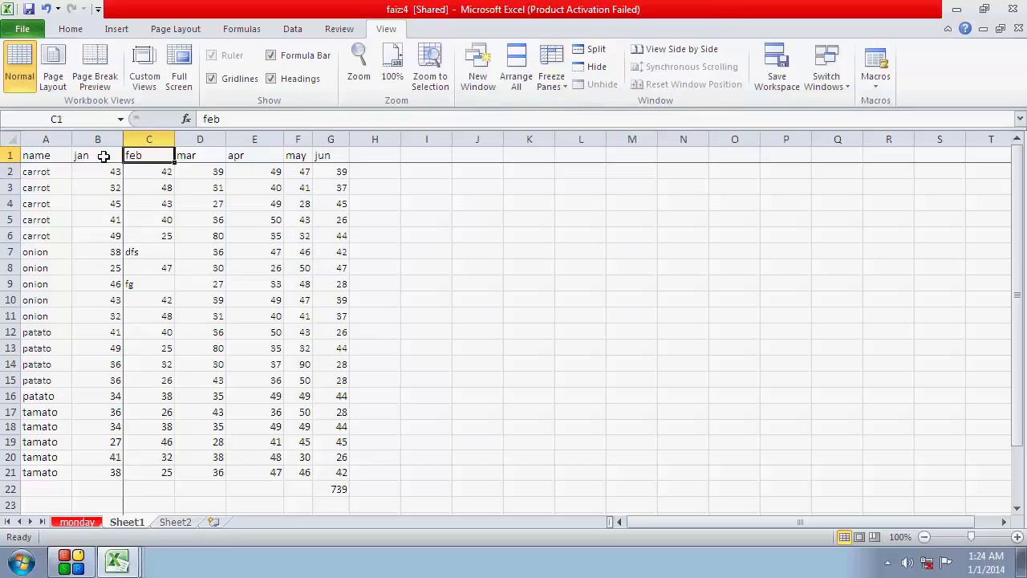
pyautogui.click(101, 155)
pyautogui.moveTo(98, 188); pyautogui.dragTo(94, 239)
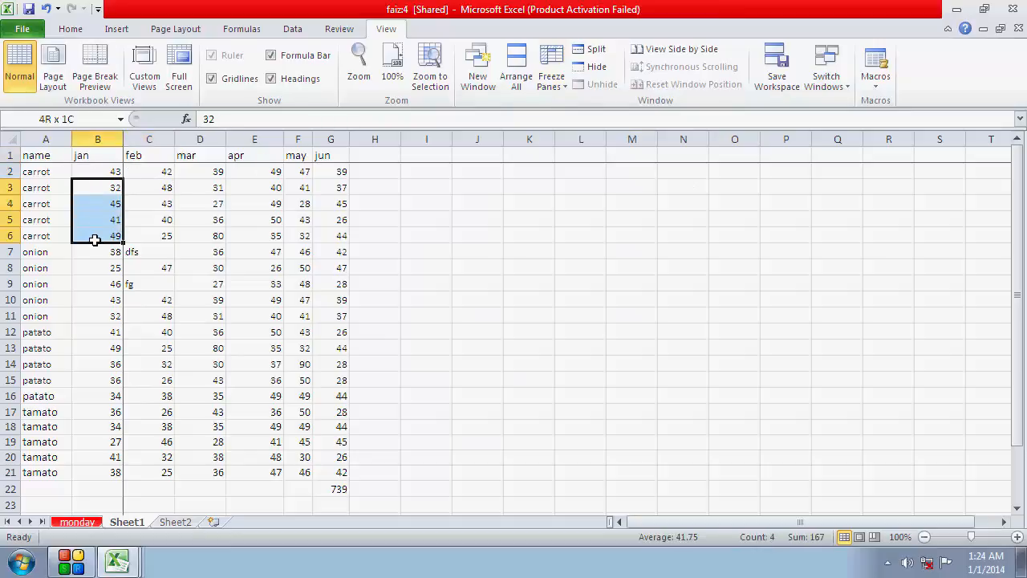
pyautogui.click(216, 201)
pyautogui.click(160, 157)
pyautogui.scroll(-3, 231, 252)
pyautogui.scroll(3, 230, 252)
pyautogui.scroll(-6, 231, 251)
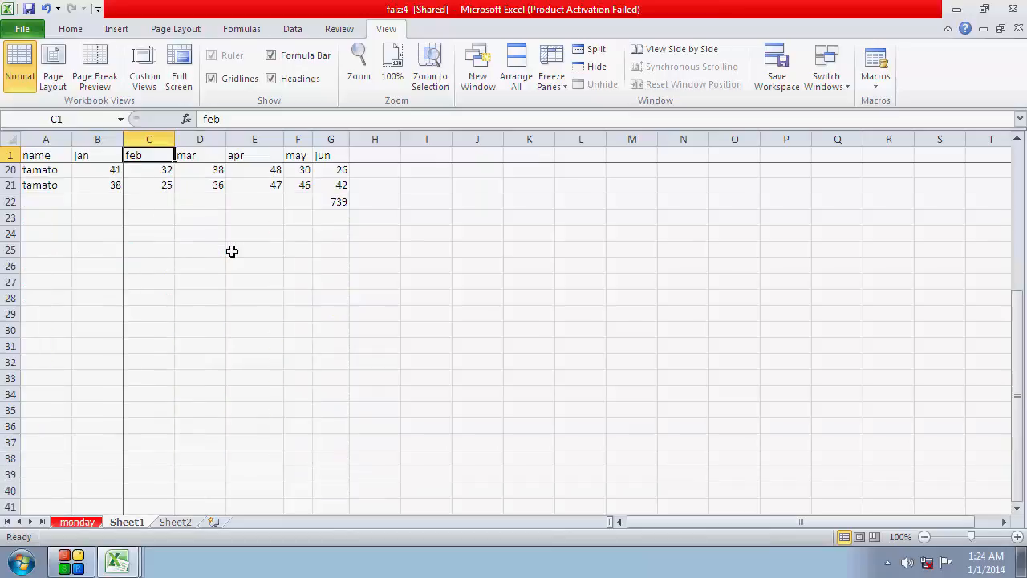
pyautogui.scroll(5, 225, 241)
pyautogui.click(177, 235)
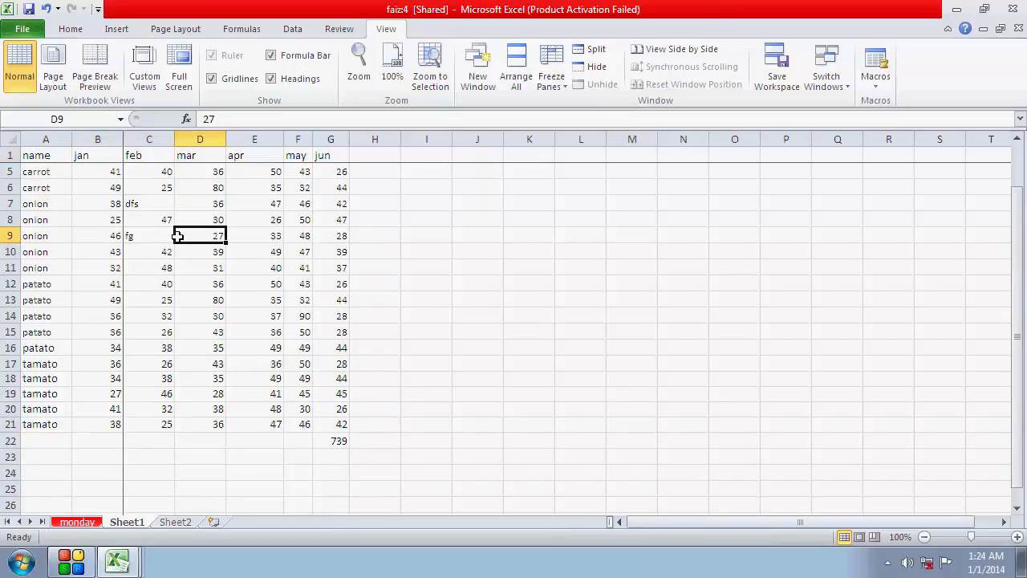
pyautogui.scroll(-4, 154, 167)
pyautogui.scroll(5, 154, 167)
pyautogui.scroll(-9, 154, 166)
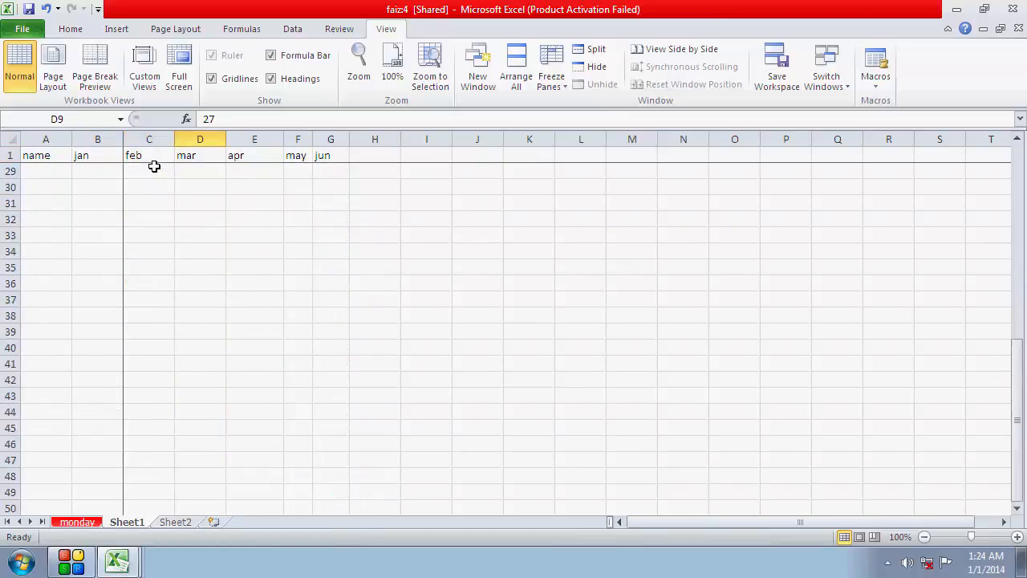
pyautogui.scroll(9, 154, 167)
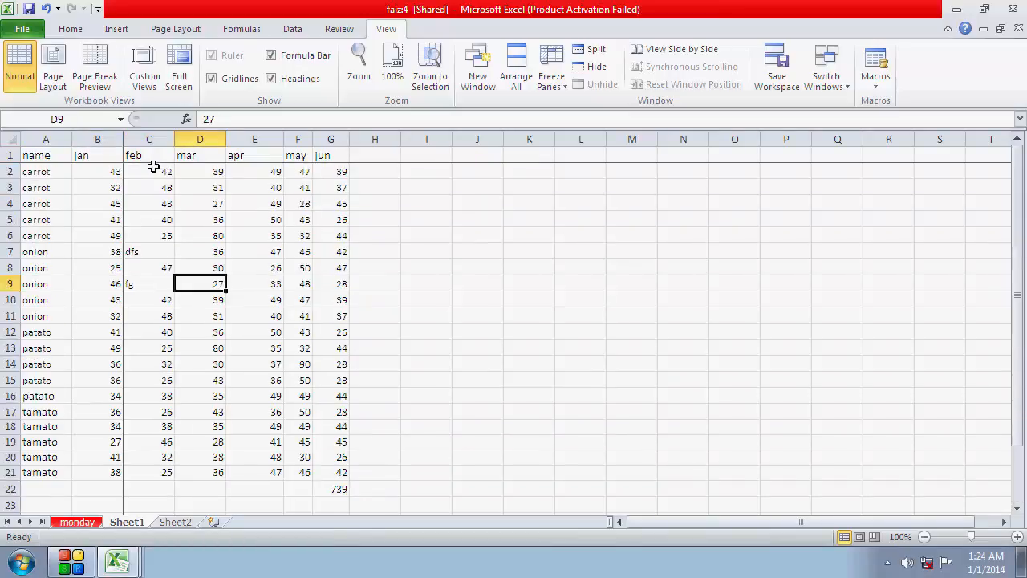
# Unfreeze the panes and freeze only the top row of Sheet1
pyautogui.click(551, 79)
pyautogui.click(579, 111)
pyautogui.click(218, 215)
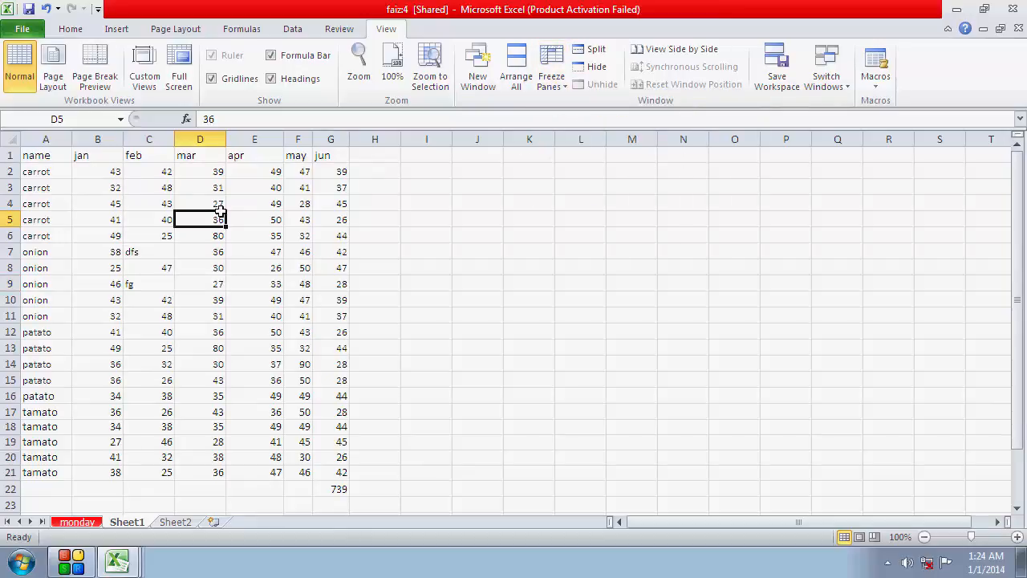
pyautogui.click(19, 158)
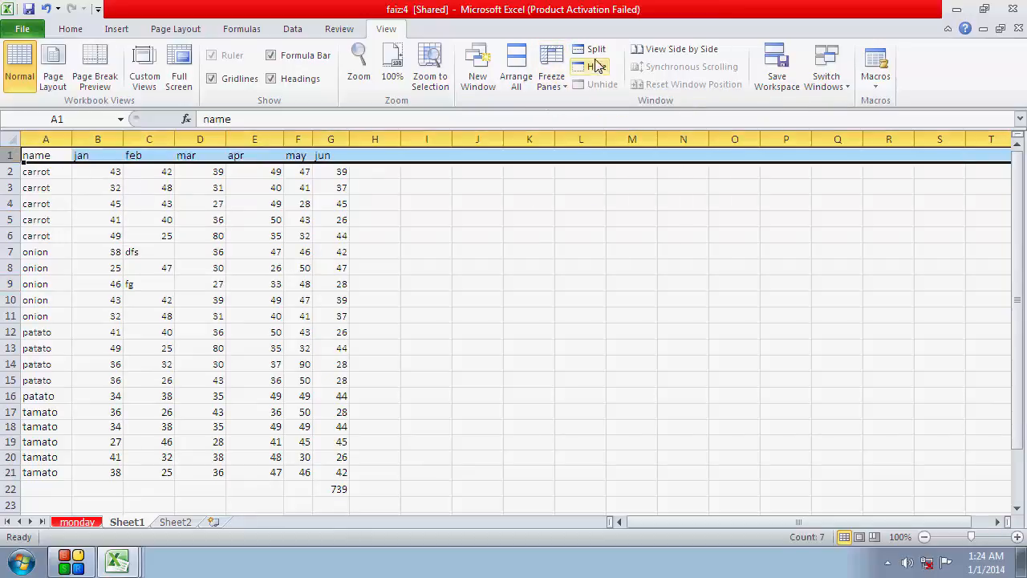
pyautogui.click(564, 88)
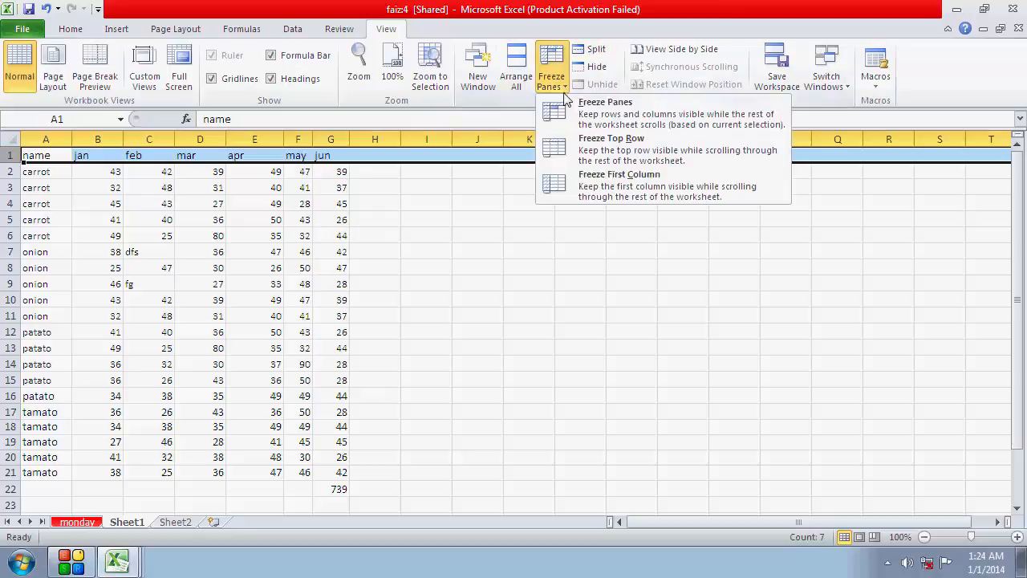
pyautogui.click(585, 157)
pyautogui.click(426, 218)
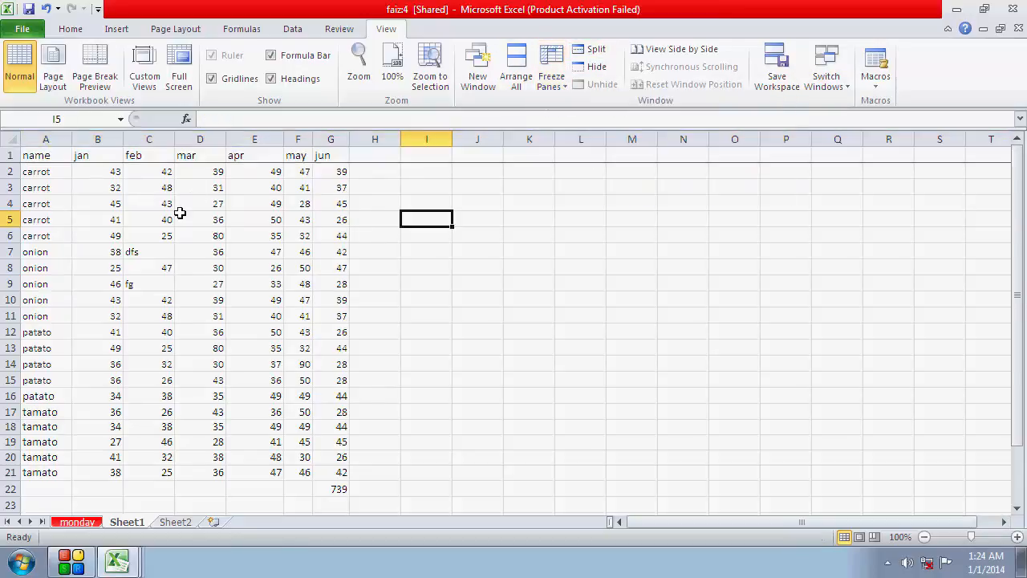
# Scroll down and up the sheet to examine the frozen header row against the data rows
pyautogui.scroll(-7, 179, 213)
pyautogui.scroll(7, 179, 215)
pyautogui.scroll(-2, 178, 217)
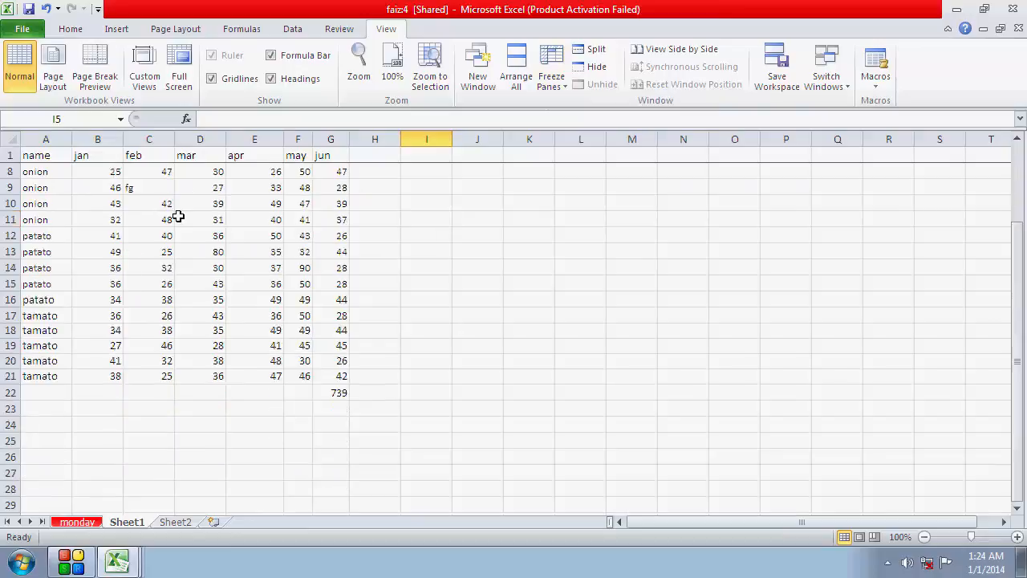
pyautogui.scroll(-6, 178, 217)
pyautogui.scroll(7, 178, 216)
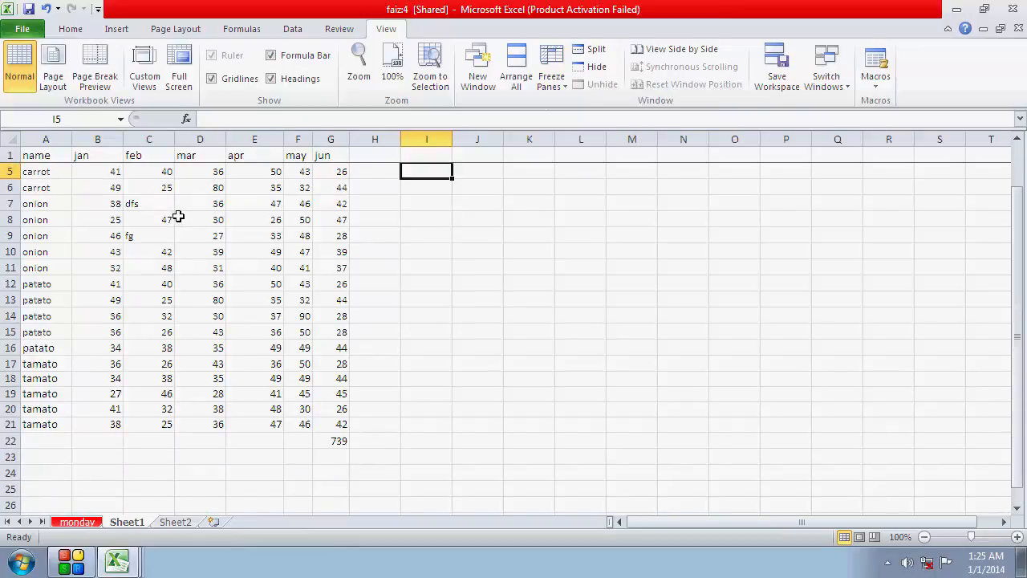
pyautogui.scroll(-10, 178, 216)
pyautogui.scroll(10, 178, 217)
pyautogui.scroll(1, 179, 217)
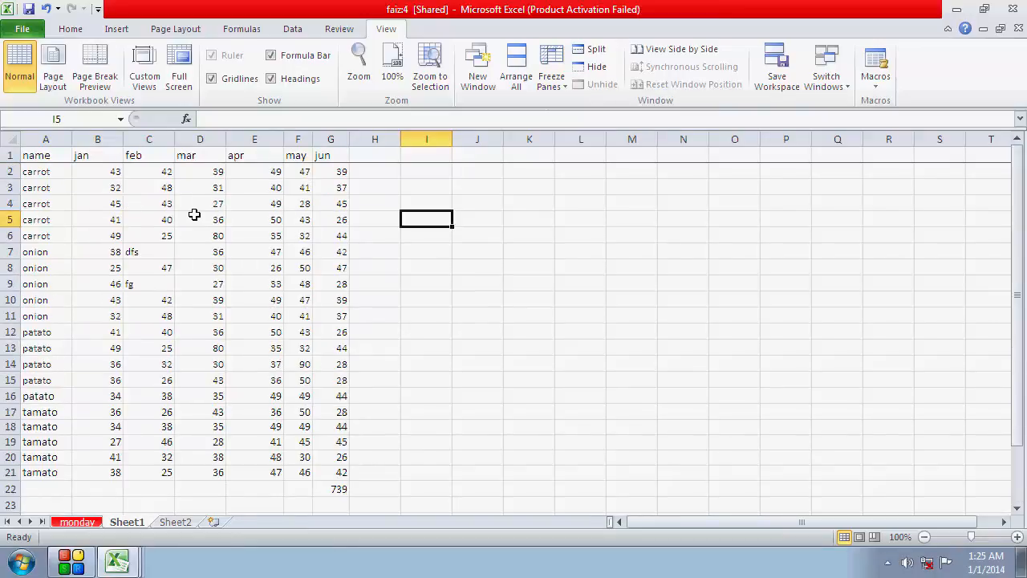
# Unfreeze the top row and freeze the first column, which holds the names
pyautogui.click(566, 89)
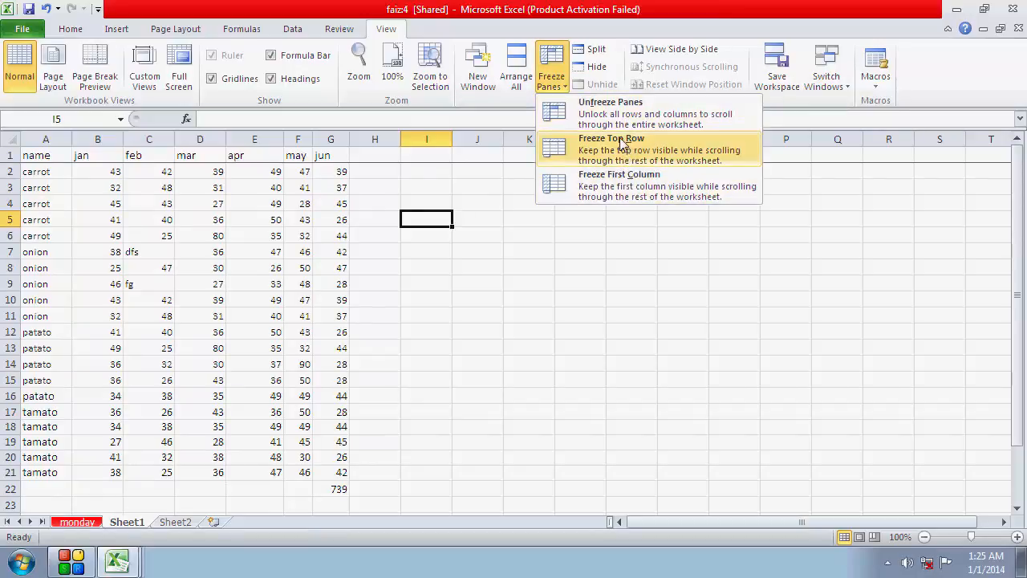
pyautogui.click(609, 109)
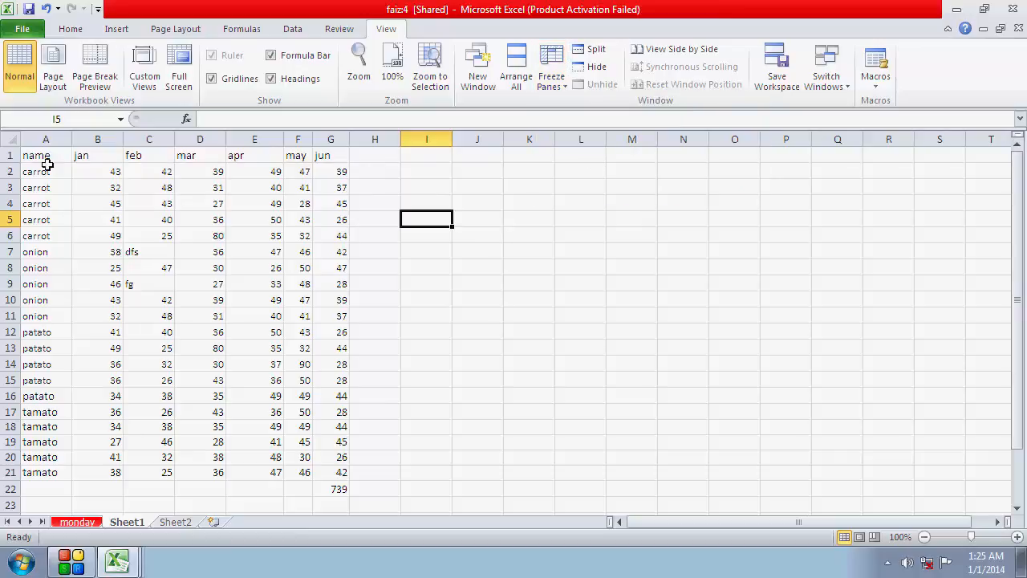
pyautogui.moveTo(48, 154); pyautogui.dragTo(45, 332)
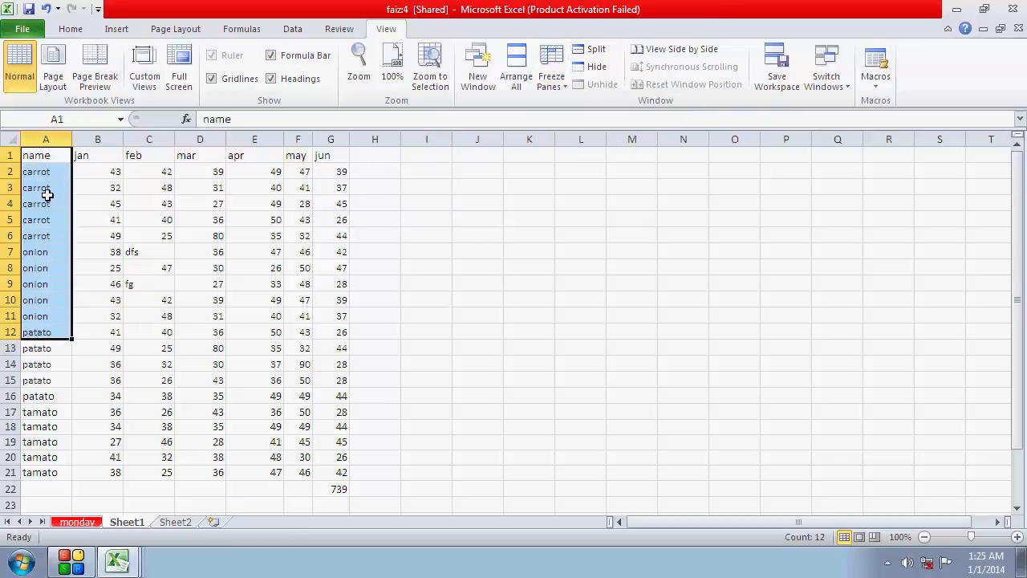
pyautogui.click(50, 134)
pyautogui.click(552, 79)
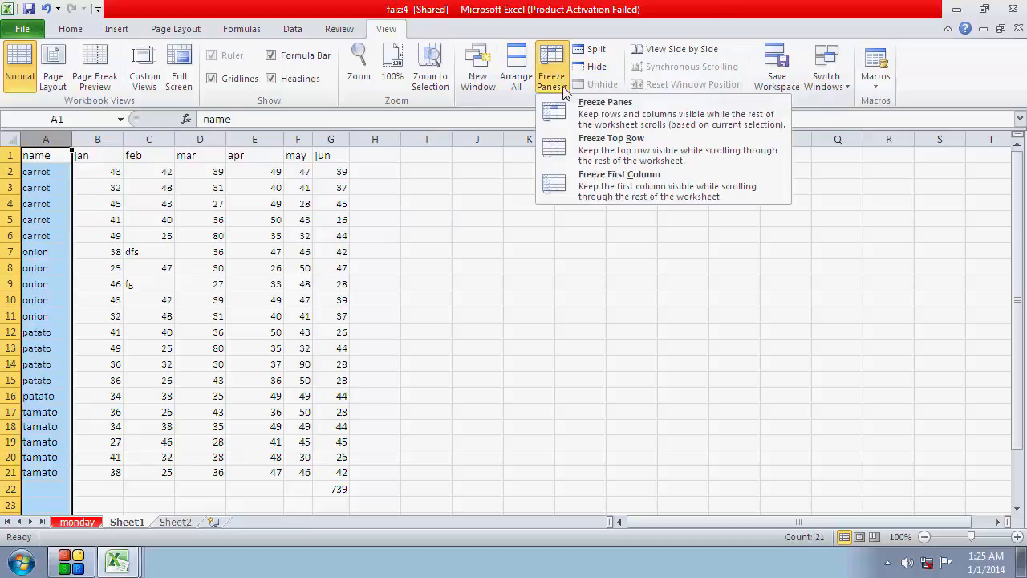
pyautogui.click(618, 187)
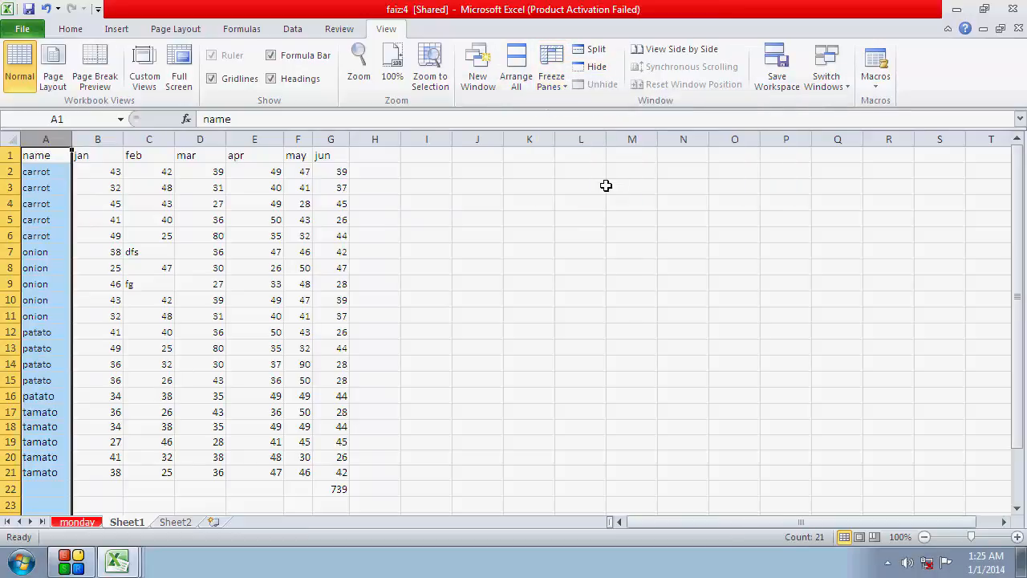
# Move across row 10 far beyond the data and back to column A to examine how the frozen name column behaves
pyautogui.click(183, 264)
pyautogui.click(223, 295)
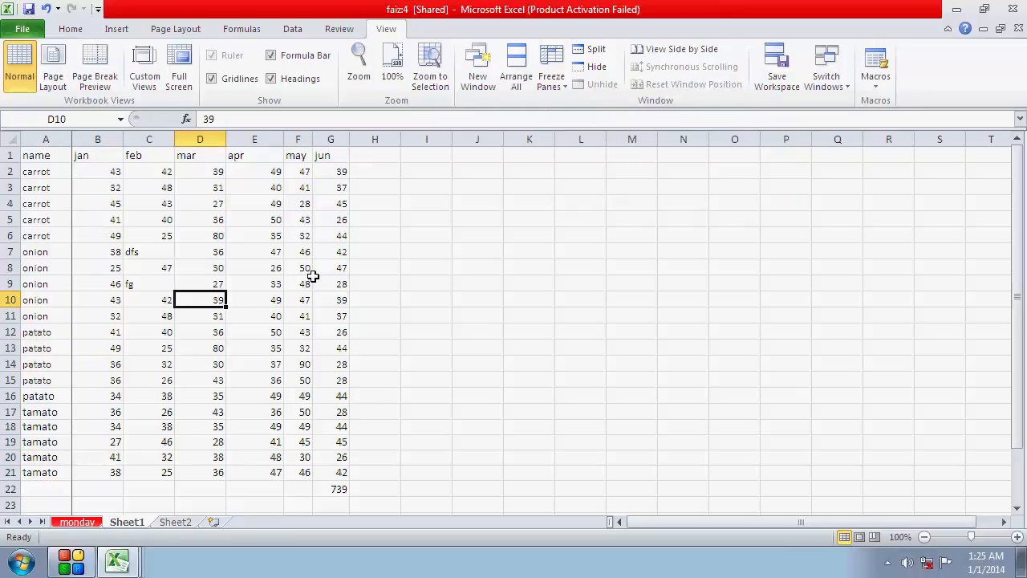
pyautogui.press('Right')
pyautogui.press('Right')
pyautogui.press('Right')
pyautogui.press('Right')
pyautogui.press('Right')
pyautogui.press('Right')
pyautogui.press('Right')
pyautogui.press('Right')
pyautogui.press('Right')
pyautogui.press('Right')
pyautogui.press('Right')
pyautogui.press('Right')
pyautogui.press('Right')
pyautogui.press('Right')
pyautogui.press('Right')
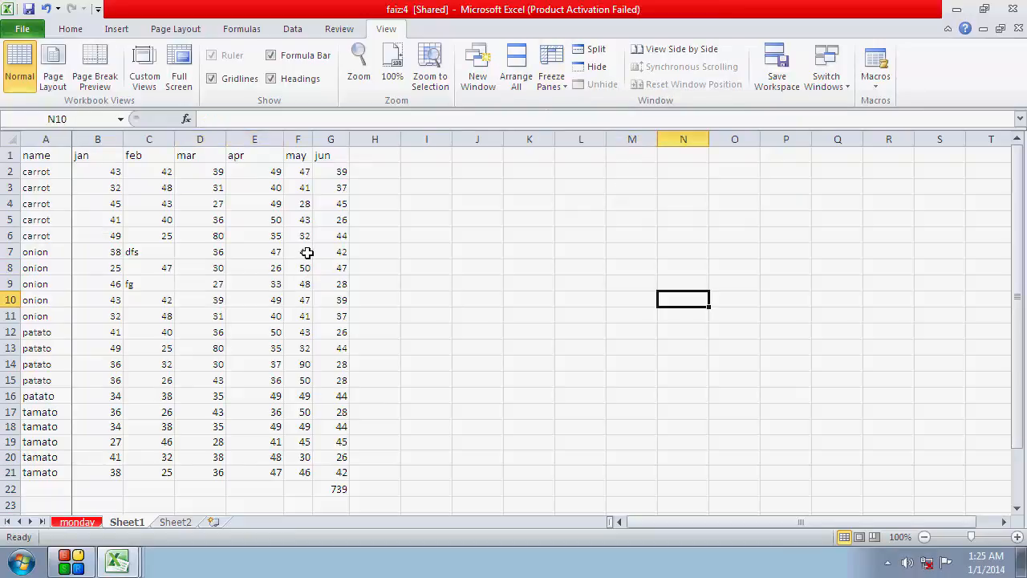
pyautogui.press('Right')
pyautogui.press('Right')
pyautogui.press('Right')
pyautogui.press('Right')
pyautogui.press('Right')
pyautogui.press('Right')
pyautogui.press('Right')
pyautogui.press('Right')
pyautogui.press('Right')
pyautogui.press('Right')
pyautogui.press('Right')
pyautogui.press('Right')
pyautogui.press('Right')
pyautogui.press('Right')
pyautogui.press('Right')
pyautogui.press('Right')
pyautogui.press('Right')
pyautogui.press('Right')
pyautogui.press('Right')
pyautogui.press('Right')
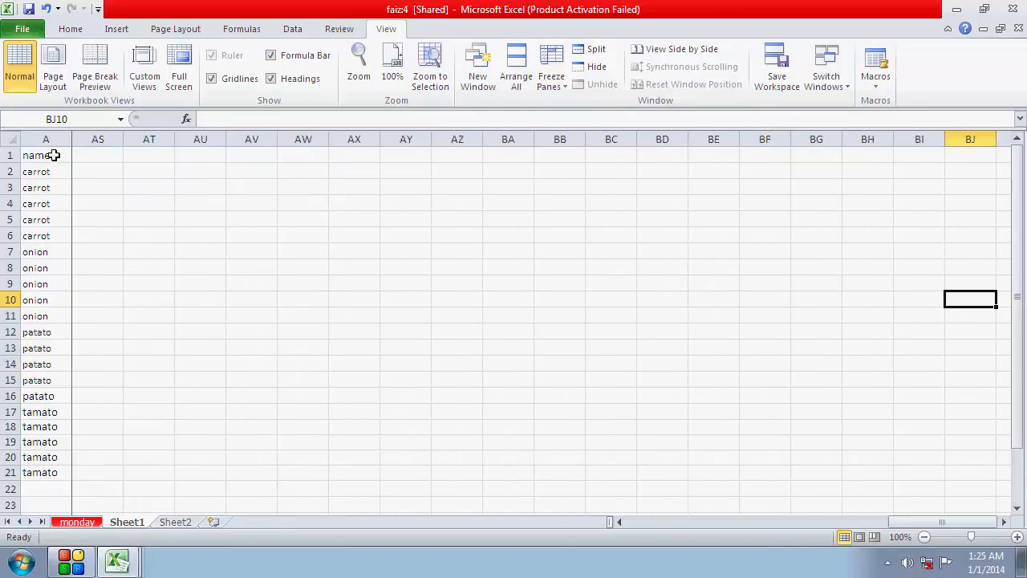
pyautogui.press('Right')
pyautogui.press('Right')
pyautogui.press('Right')
pyautogui.press('Right')
pyautogui.press('Right')
pyautogui.press('Right')
pyautogui.press('Right')
pyautogui.press('Right')
pyautogui.press('Right')
pyautogui.press('Right')
pyautogui.press('Right')
pyautogui.press('Right')
pyautogui.press('Right')
pyautogui.press('Right')
pyautogui.press('Right')
pyautogui.press('Right')
pyautogui.press('Right')
pyautogui.press('Right')
pyautogui.press('Right')
pyautogui.press('Right')
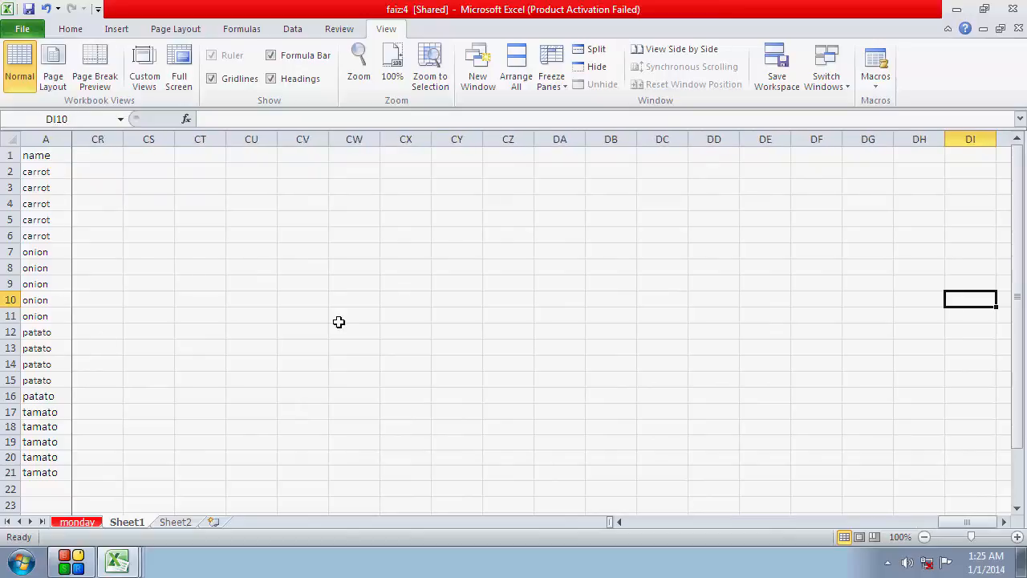
pyautogui.press('Right')
pyautogui.press('Right')
pyautogui.press('Right')
pyautogui.press('Right')
pyautogui.press('Right')
pyautogui.press('Right')
pyautogui.press('Right')
pyautogui.press('Right')
pyautogui.press('Right')
pyautogui.press('Right')
pyautogui.press('Right')
pyautogui.press('Right')
pyautogui.press('Right')
pyautogui.press('Right')
pyautogui.press('Right')
pyautogui.press('Right')
pyautogui.press('Right')
pyautogui.press('Right')
pyautogui.press('Right')
pyautogui.press('Right')
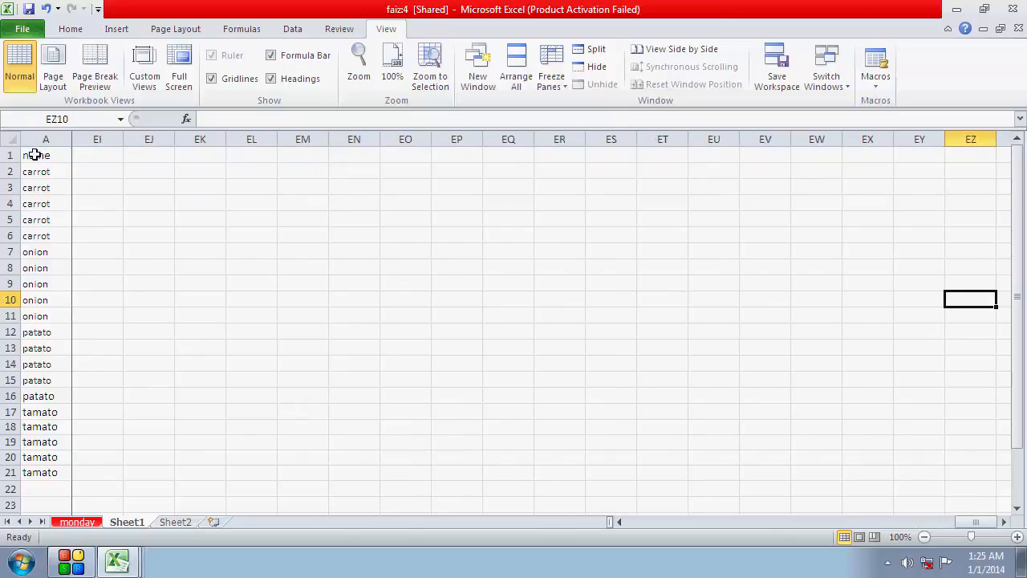
pyautogui.press('Left')
pyautogui.press('Left')
pyautogui.press('Left')
pyautogui.press('Left')
pyautogui.press('Left')
pyautogui.press('Left')
pyautogui.press('Left')
pyautogui.press('Left')
pyautogui.press('Left')
pyautogui.press('Left')
pyautogui.press('Left')
pyautogui.press('Left')
pyautogui.press('Left')
pyautogui.press('Left')
pyautogui.press('Left')
pyautogui.press('Left')
pyautogui.press('Left')
pyautogui.press('Left')
pyautogui.press('Left')
pyautogui.press('Left')
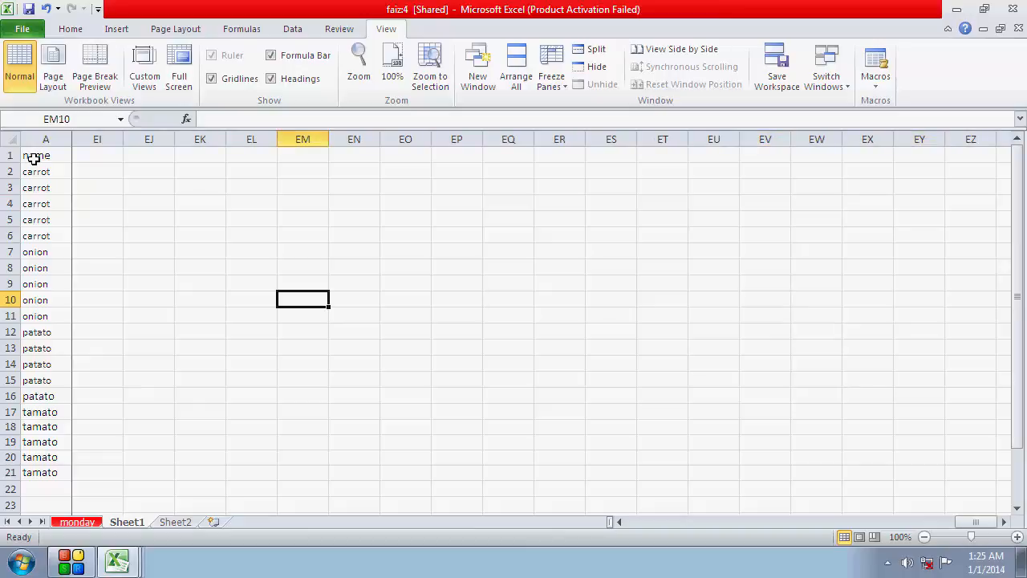
pyautogui.press('Left')
pyautogui.press('Left')
pyautogui.press('Left')
pyautogui.press('Left')
pyautogui.press('Left')
pyautogui.press('Left')
pyautogui.press('Left')
pyautogui.press('Left')
pyautogui.press('Left')
pyautogui.press('Left')
pyautogui.press('Left')
pyautogui.press('Left')
pyautogui.press('Left')
pyautogui.press('Left')
pyautogui.press('Left')
pyautogui.press('Left')
pyautogui.press('Left')
pyautogui.press('Left')
pyautogui.press('Left')
pyautogui.press('Left')
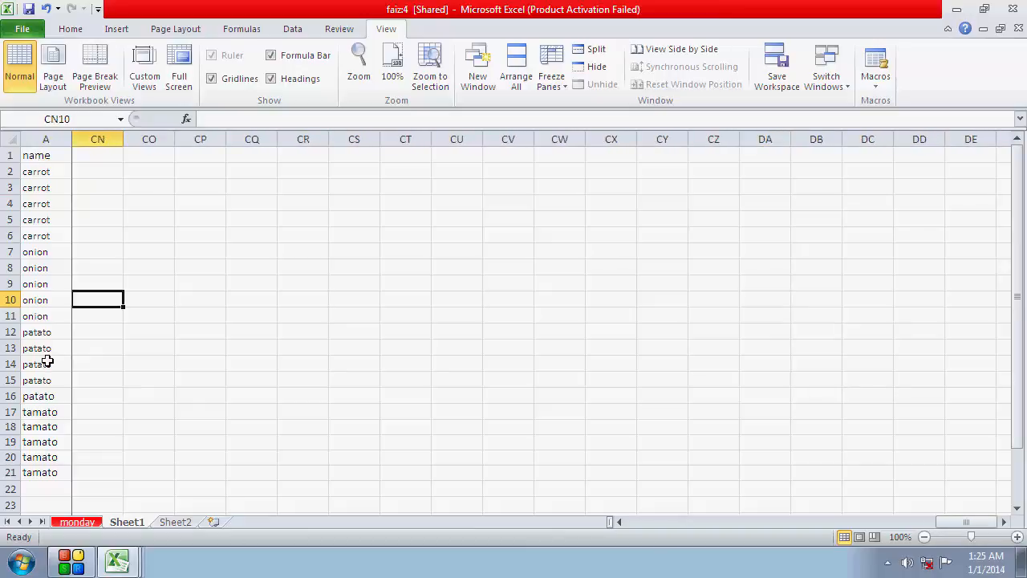
pyautogui.press('Left')
pyautogui.press('Left')
pyautogui.press('Left')
pyautogui.press('Left')
pyautogui.press('Left')
pyautogui.press('Left')
pyautogui.press('Left')
pyautogui.press('Left')
pyautogui.press('Left')
pyautogui.press('Left')
pyautogui.press('Left')
pyautogui.press('Left')
pyautogui.press('Left')
pyautogui.press('Left')
pyautogui.press('Left')
pyautogui.press('Left')
pyautogui.press('Left')
pyautogui.press('Left')
pyautogui.press('Left')
pyautogui.press('Left')
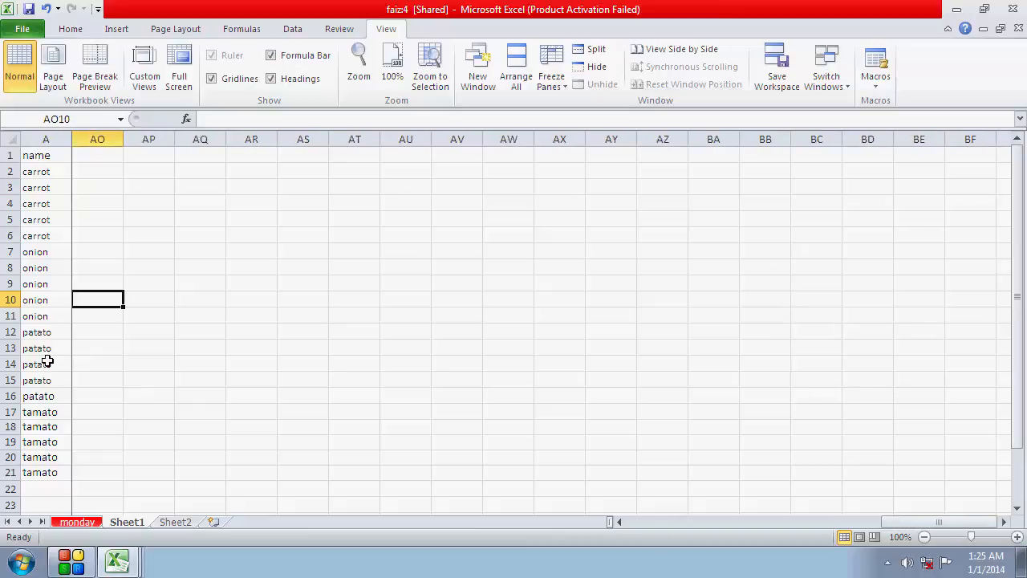
pyautogui.press('Left')
pyautogui.press('Left')
pyautogui.press('Left')
pyautogui.press('Left')
pyautogui.press('Left')
pyautogui.press('Left')
pyautogui.press('Left')
pyautogui.press('Left')
pyautogui.press('Left')
pyautogui.press('Left')
pyautogui.press('Left')
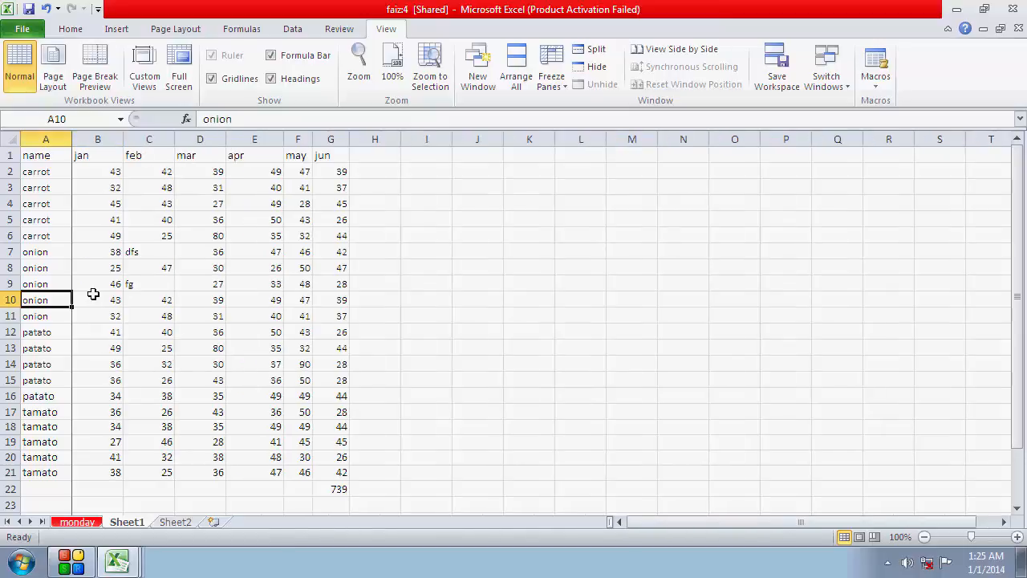
# Unfreeze the first column of Sheet1
pyautogui.click(56, 139)
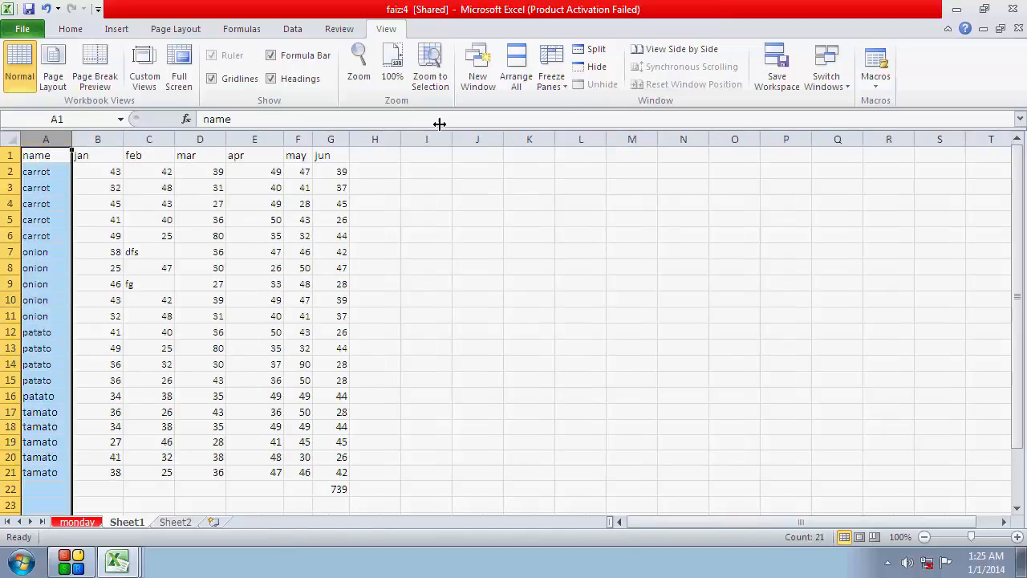
pyautogui.click(552, 85)
pyautogui.click(576, 109)
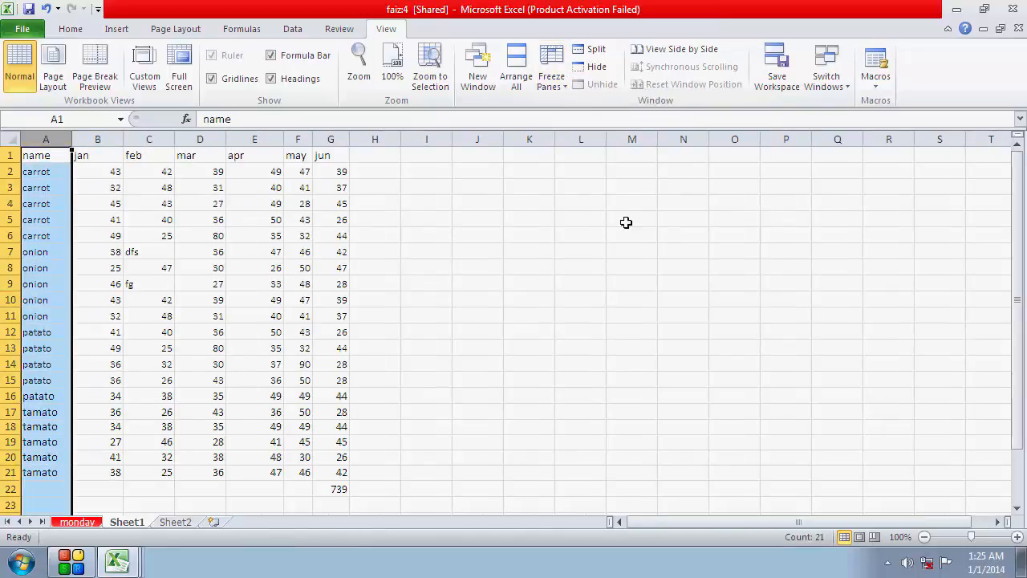
# Split the Sheet1 window horizontally above row 9, using cell A9 as the split position
pyautogui.click(469, 230)
pyautogui.click(78, 186)
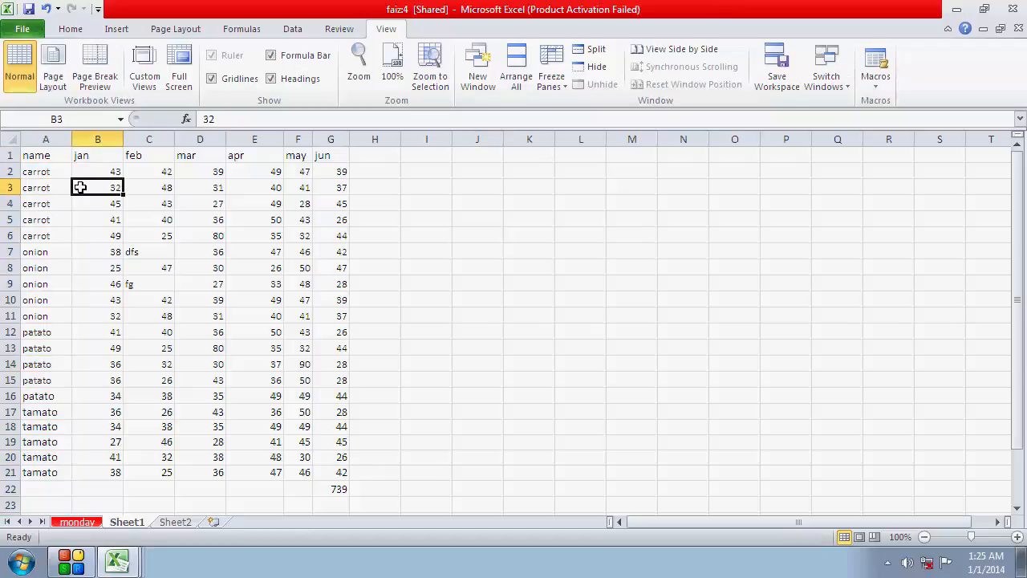
pyautogui.click(89, 284)
pyautogui.click(61, 282)
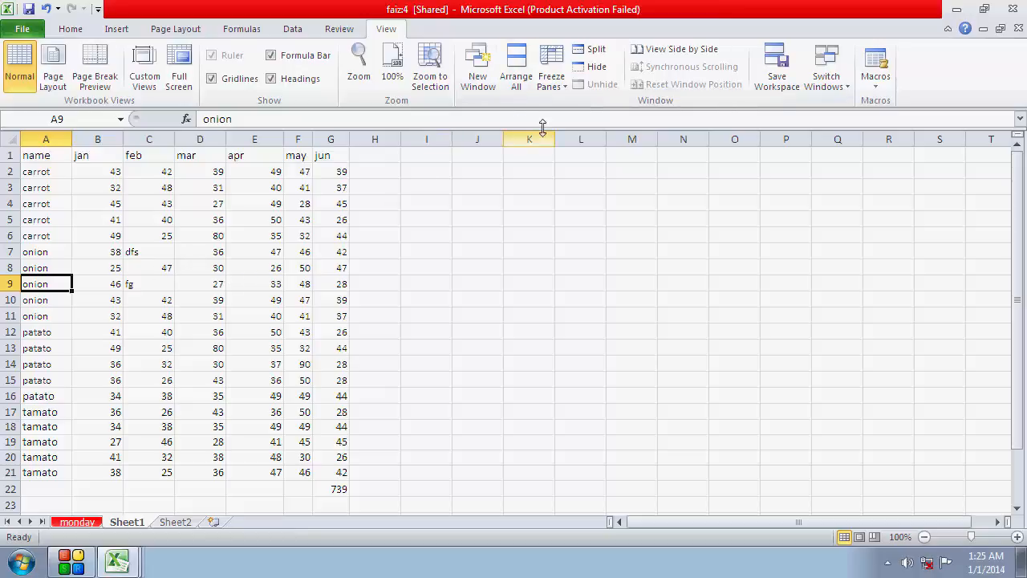
pyautogui.click(591, 49)
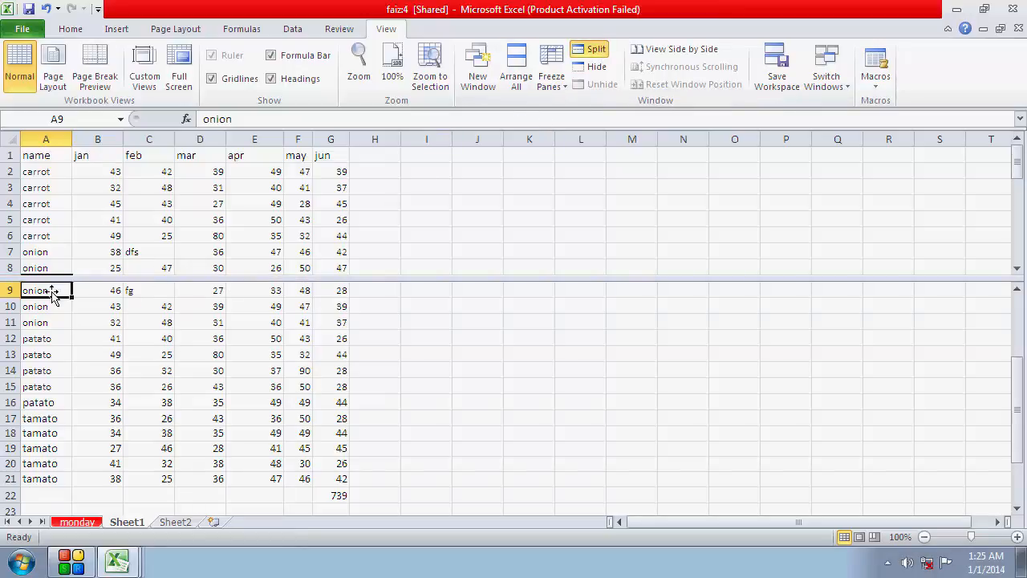
# Scroll the upper and lower panes of the split Sheet1 separately to examine how each one moves through the data
pyautogui.click(88, 235)
pyautogui.scroll(-3, 93, 220)
pyautogui.scroll(-3, 94, 220)
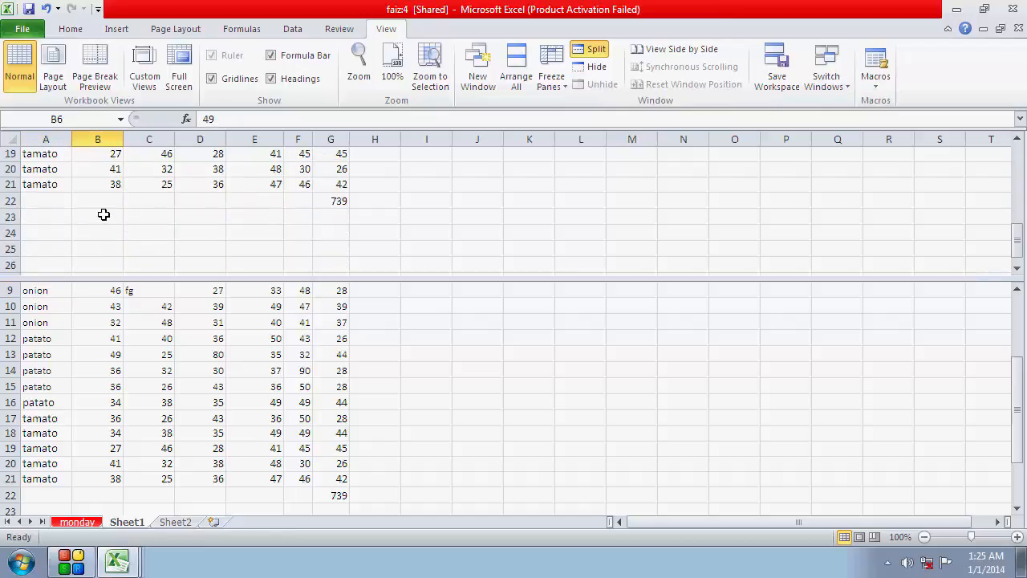
pyautogui.scroll(1, 103, 213)
pyautogui.scroll(-7, 103, 213)
pyautogui.click(134, 346)
pyautogui.scroll(-8, 137, 345)
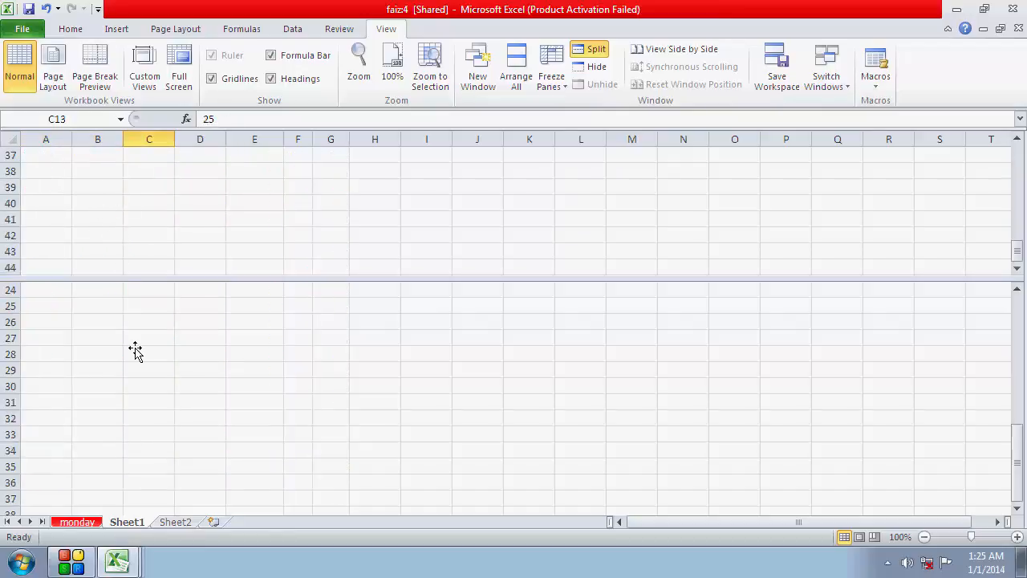
pyautogui.scroll(11, 144, 328)
pyautogui.click(126, 205)
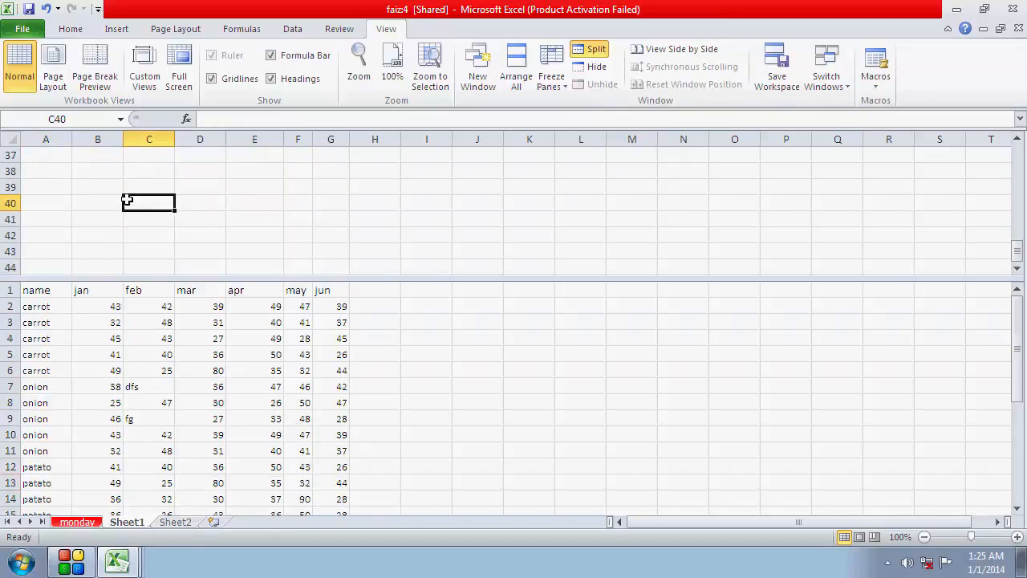
pyautogui.scroll(12, 127, 199)
pyautogui.scroll(-5, 135, 191)
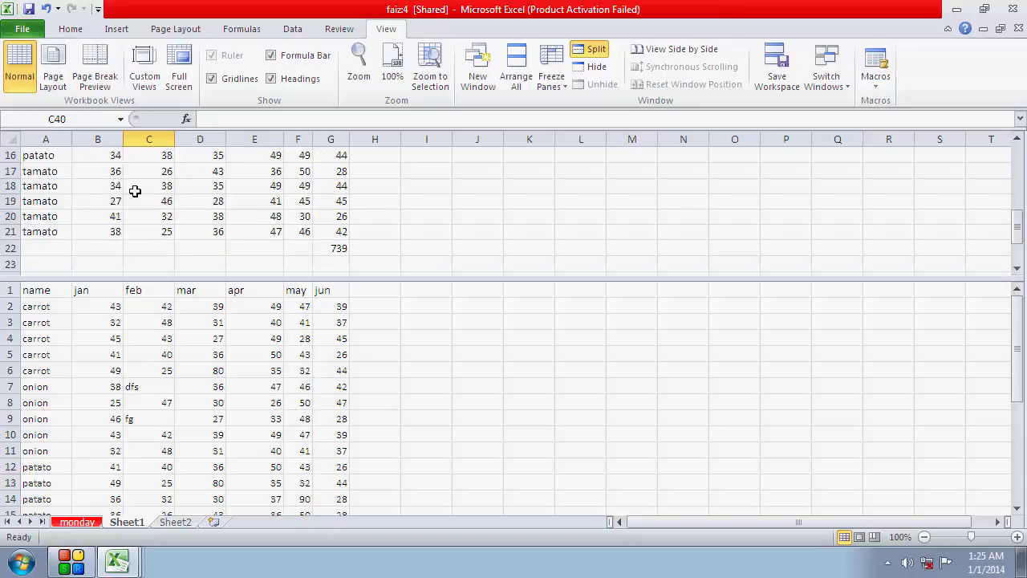
pyautogui.scroll(5, 135, 191)
pyautogui.scroll(-3, 134, 191)
pyautogui.scroll(3, 135, 191)
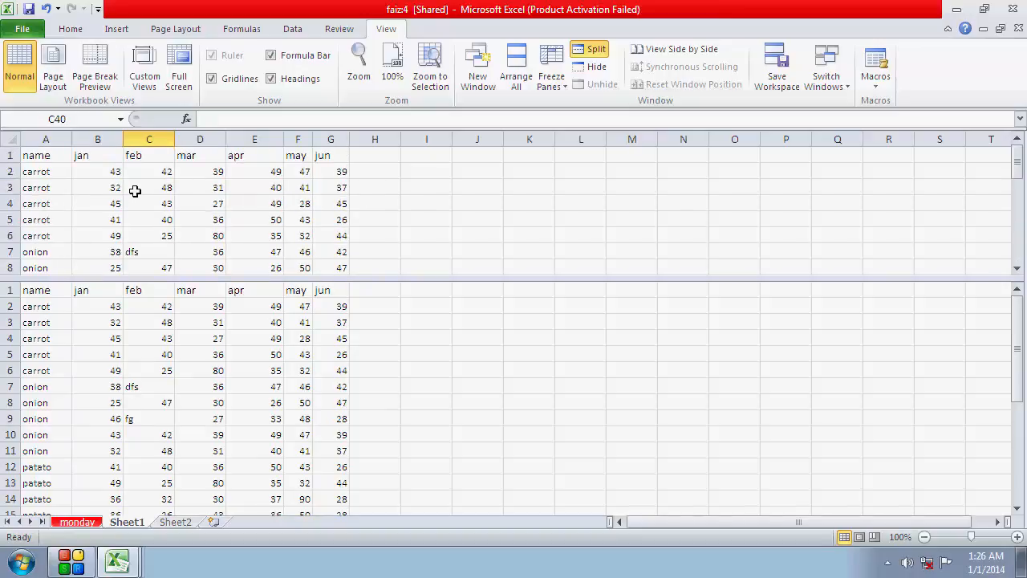
pyautogui.scroll(-3, 217, 191)
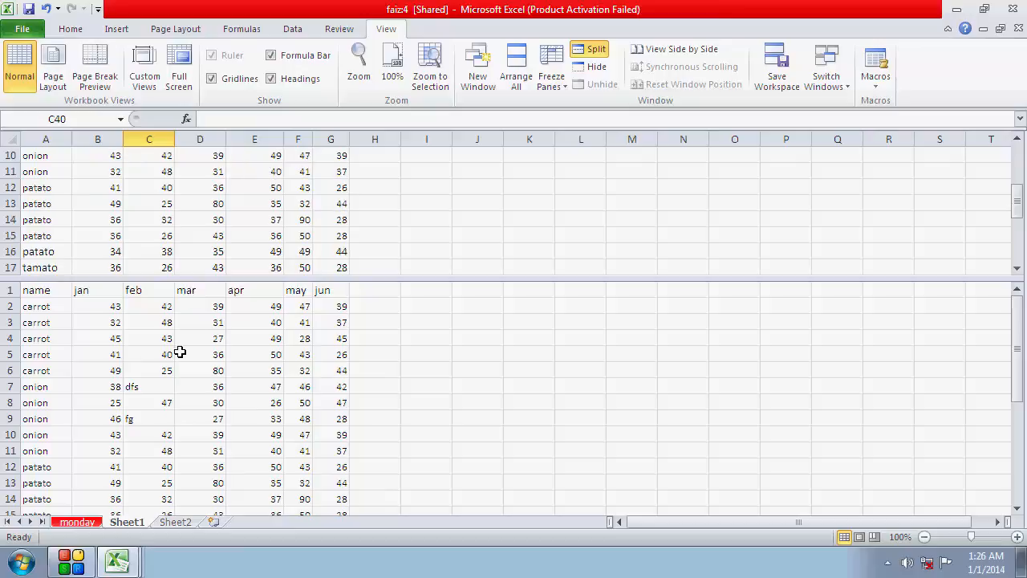
pyautogui.scroll(3, 183, 352)
pyautogui.click(117, 172)
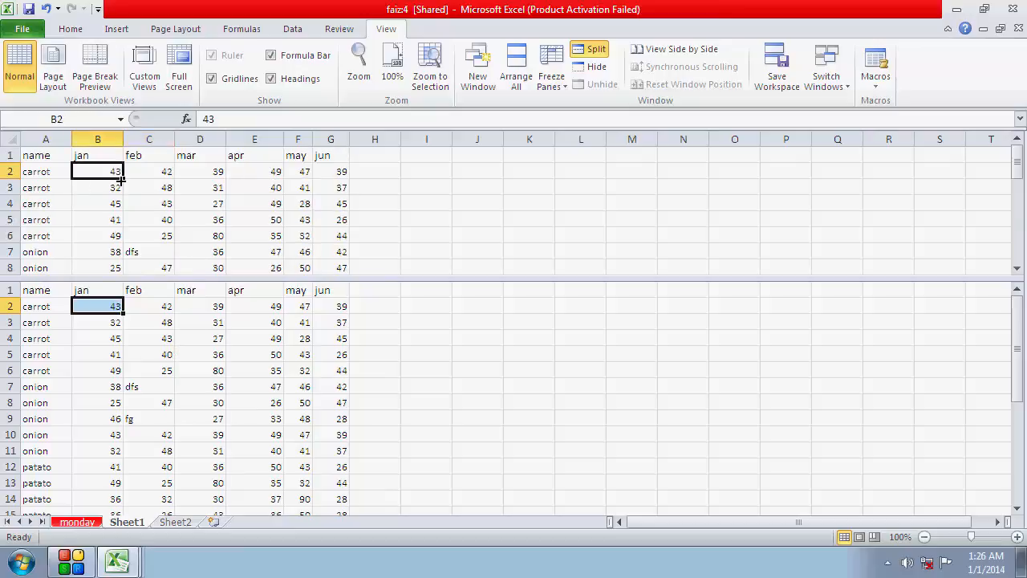
# Enter "carrot" in cell A23 below the data, working in the lower pane of the split sheet
pyautogui.click(149, 415)
pyautogui.scroll(-6, 148, 412)
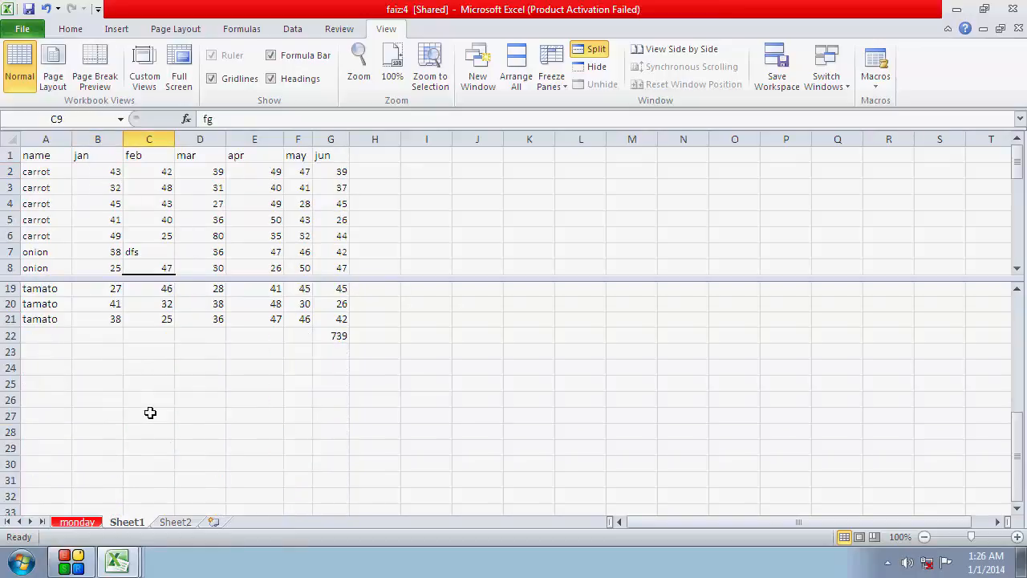
pyautogui.click(50, 347)
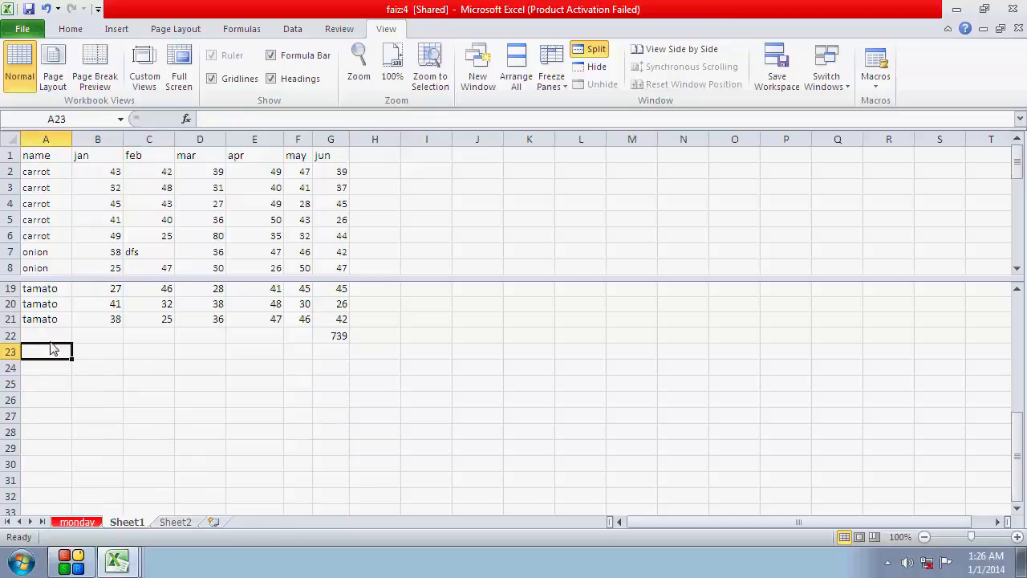
pyautogui.write('carrot')
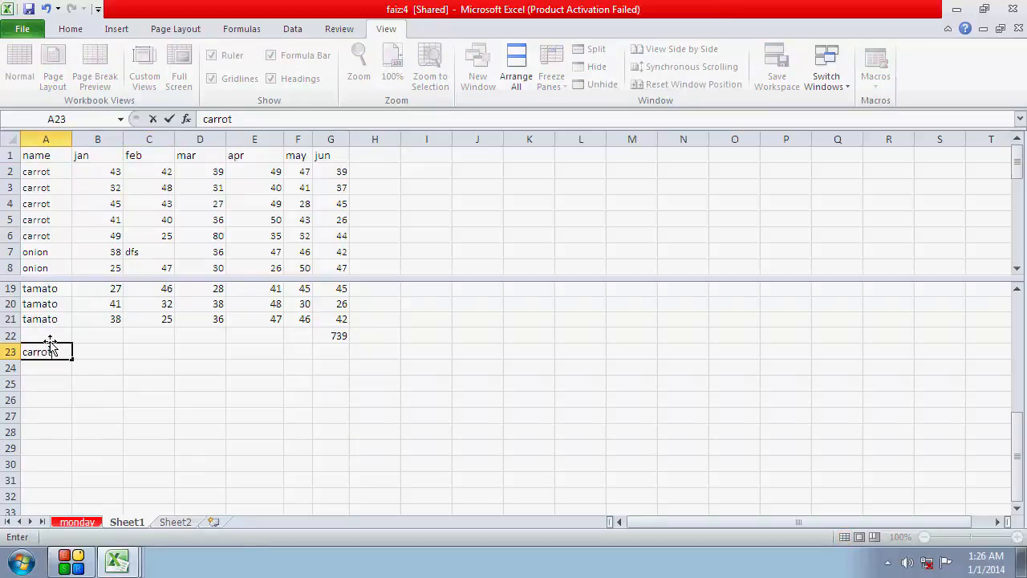
pyautogui.press('Return')
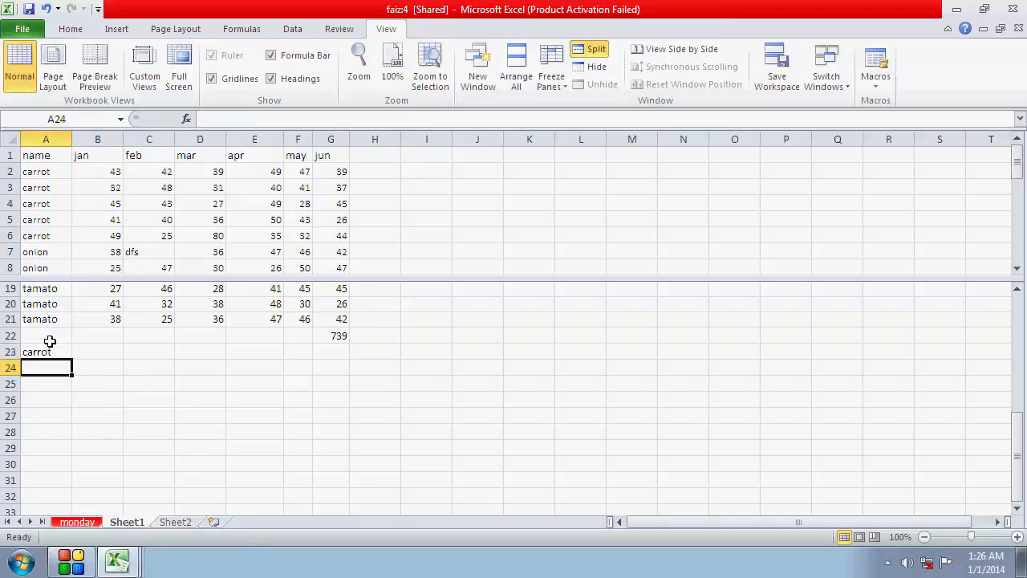
pyautogui.moveTo(56, 342); pyautogui.dragTo(51, 367)
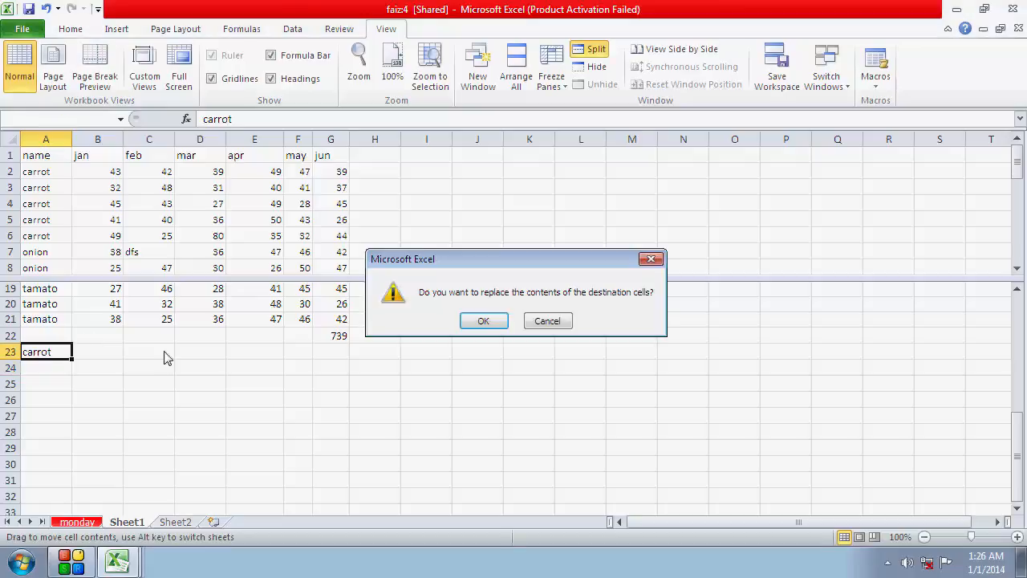
pyautogui.click(543, 321)
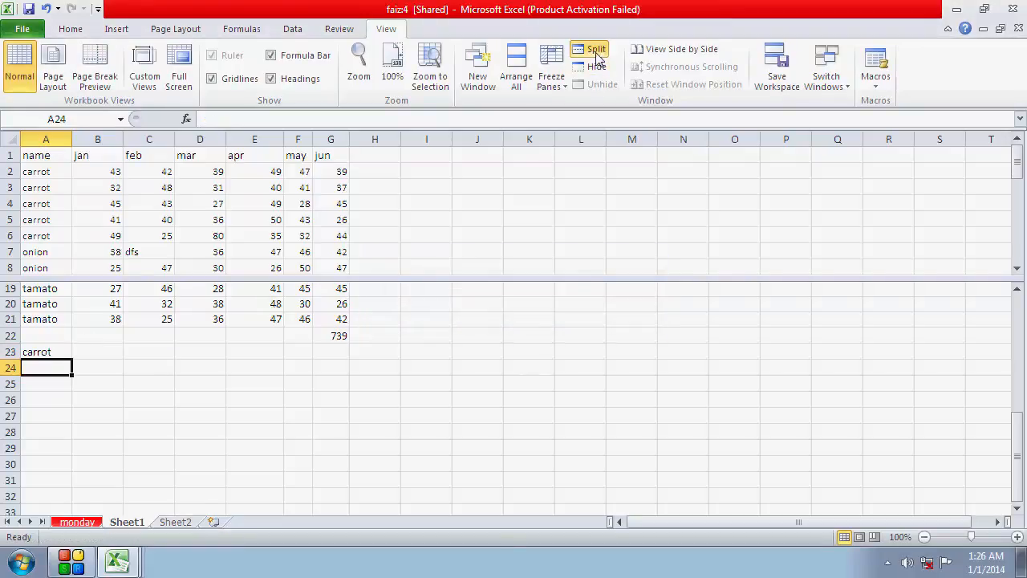
# Remove the horizontal split from Sheet1 by moving the split bar up to the column headings
pyautogui.moveTo(521, 281); pyautogui.dragTo(540, 110)
pyautogui.moveTo(517, 285); pyautogui.dragTo(512, 135)
pyautogui.scroll(-2, 481, 305)
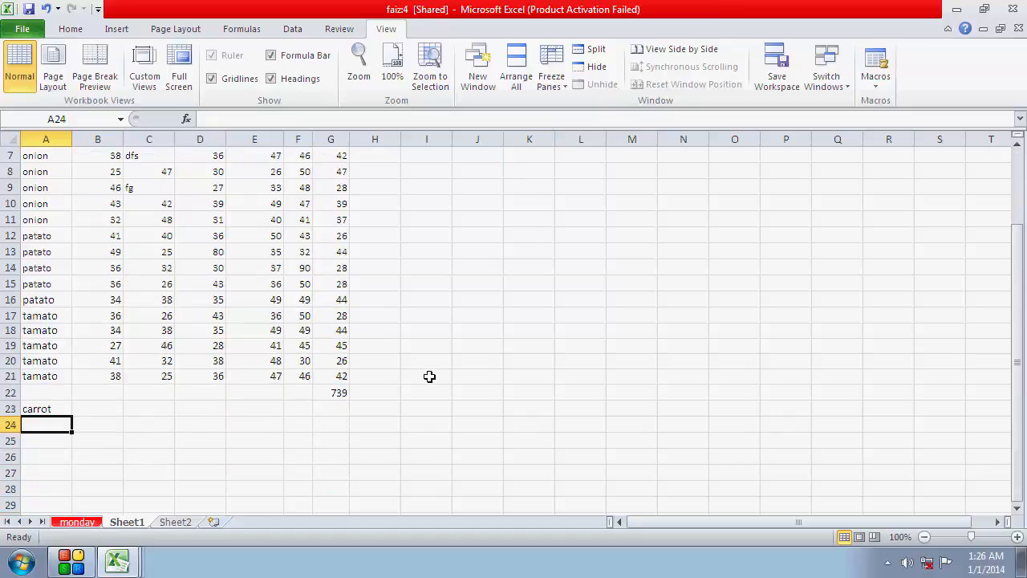
pyautogui.scroll(2, 532, 258)
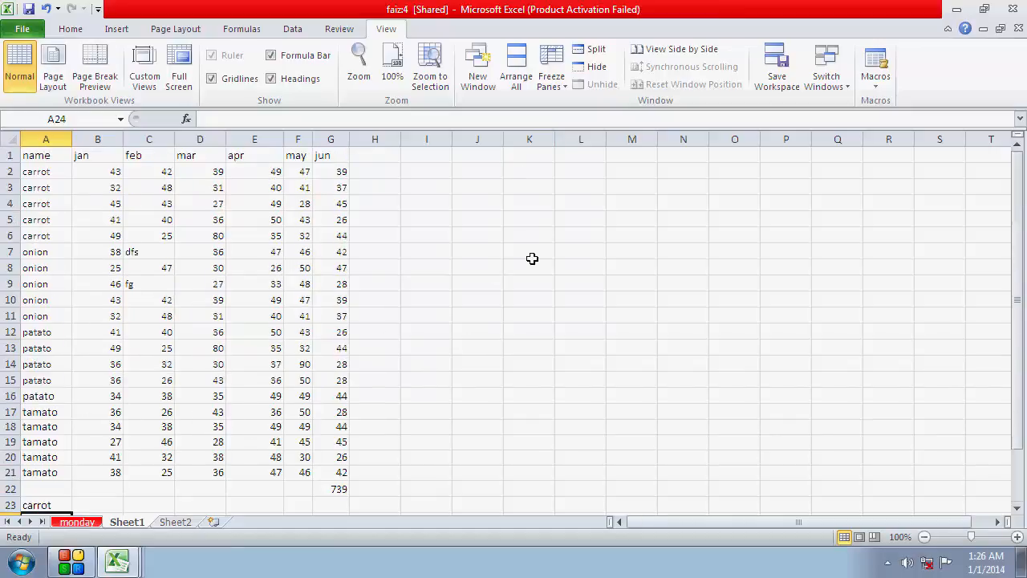
# Select rows 18 to 21, then hide the faiz:4 workbook window and unhide it again
pyautogui.moveTo(84, 426); pyautogui.dragTo(273, 472)
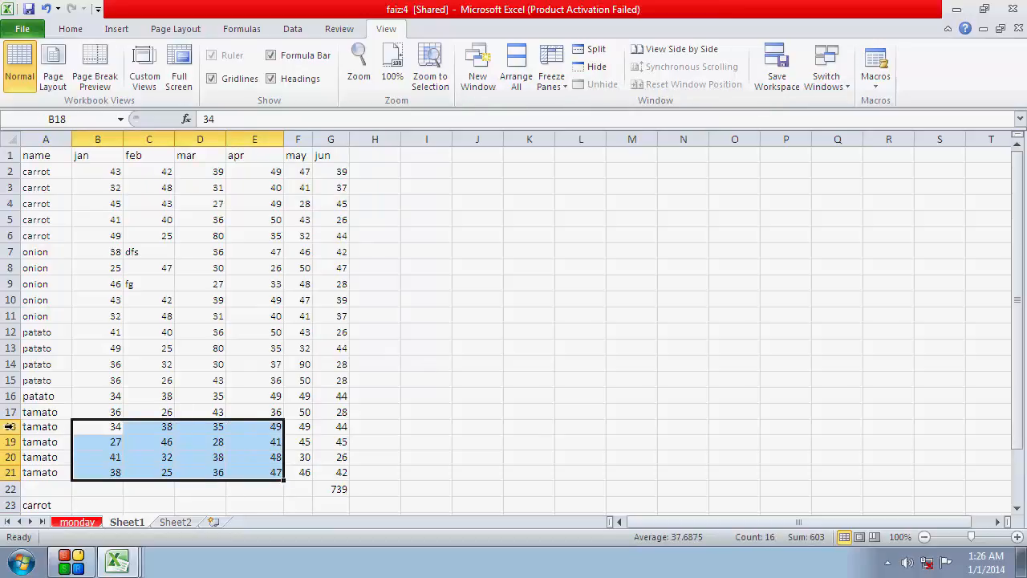
pyautogui.moveTo(8, 426); pyautogui.dragTo(10, 472)
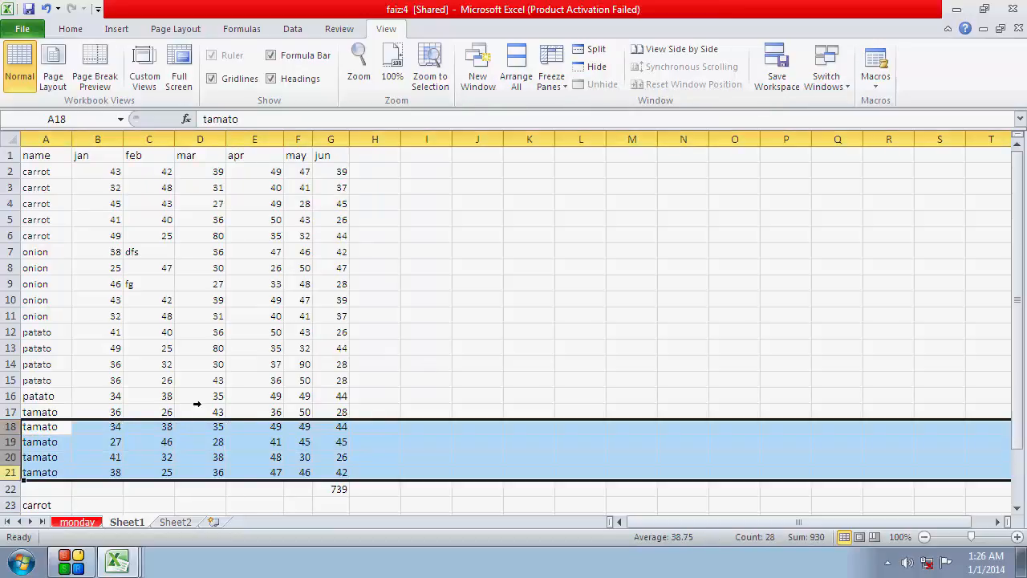
pyautogui.click(592, 69)
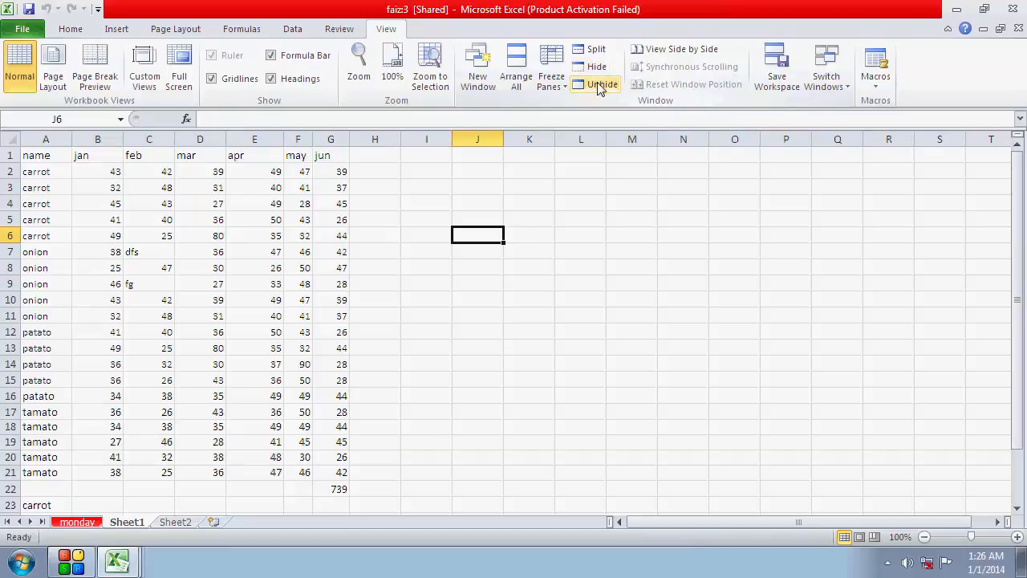
pyautogui.click(601, 84)
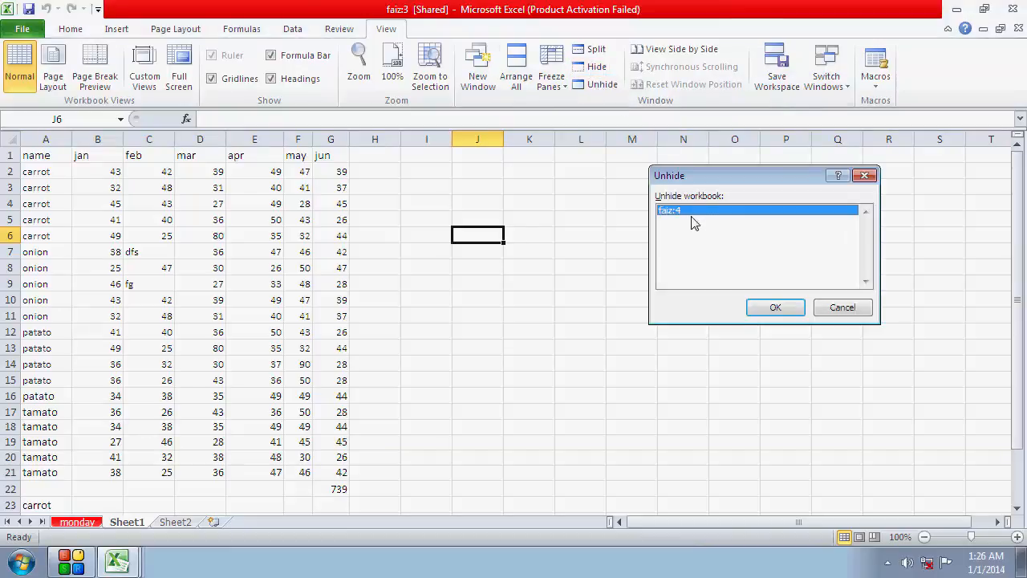
pyautogui.click(771, 307)
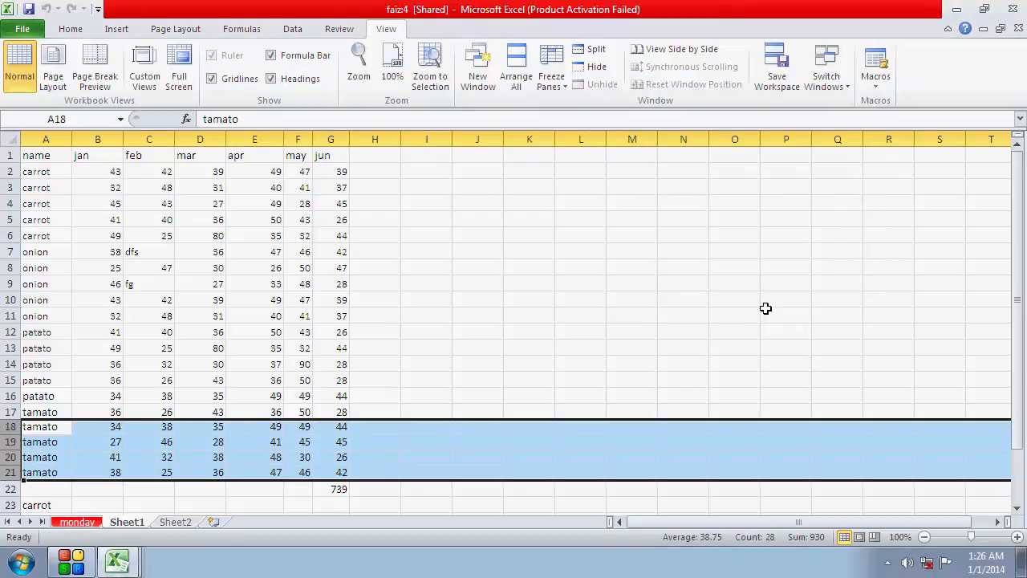
pyautogui.click(601, 400)
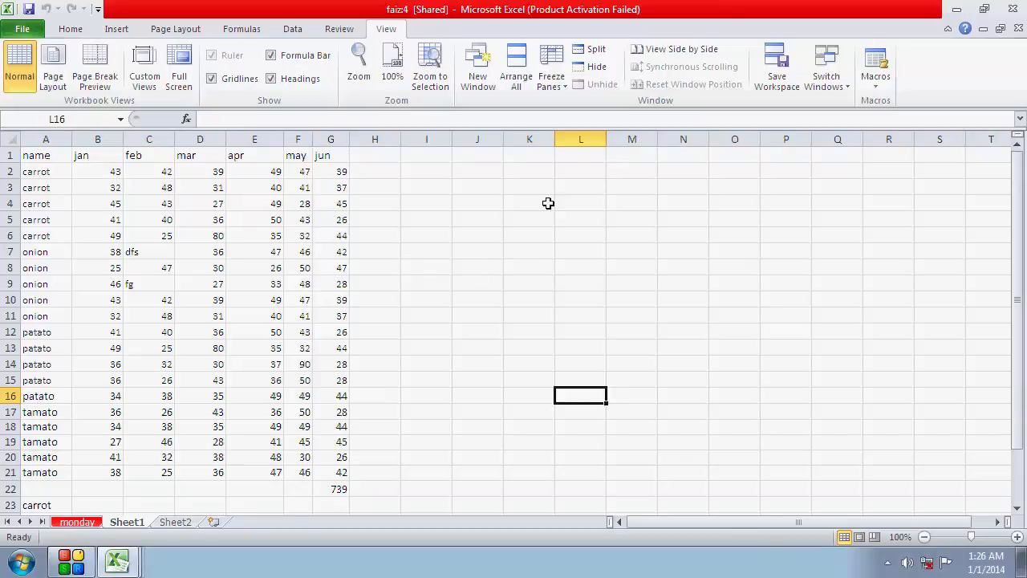
# Compare the faiz:4 window side by side with faiz:2 and reset the window positions
pyautogui.click(676, 54)
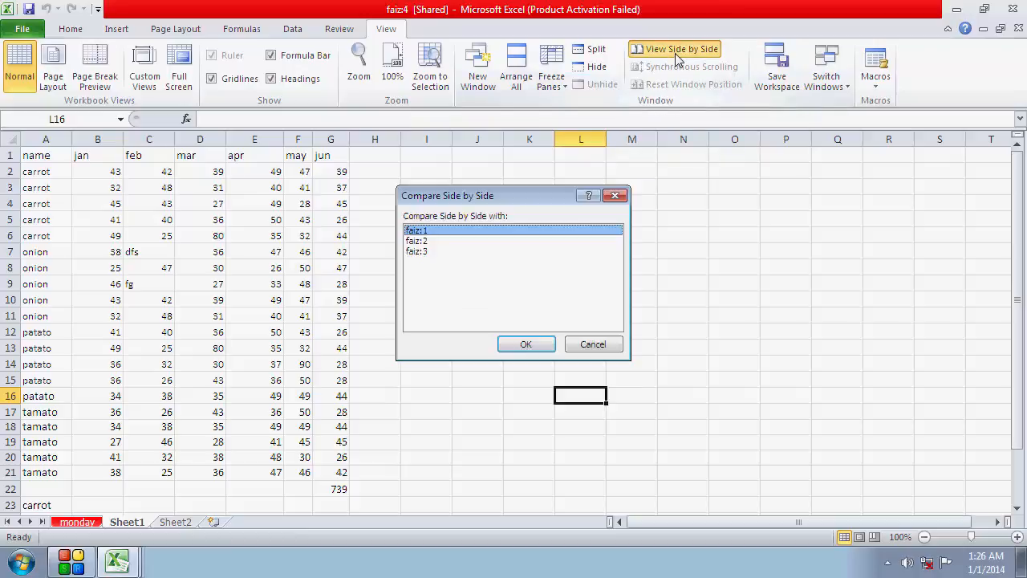
pyautogui.click(418, 241)
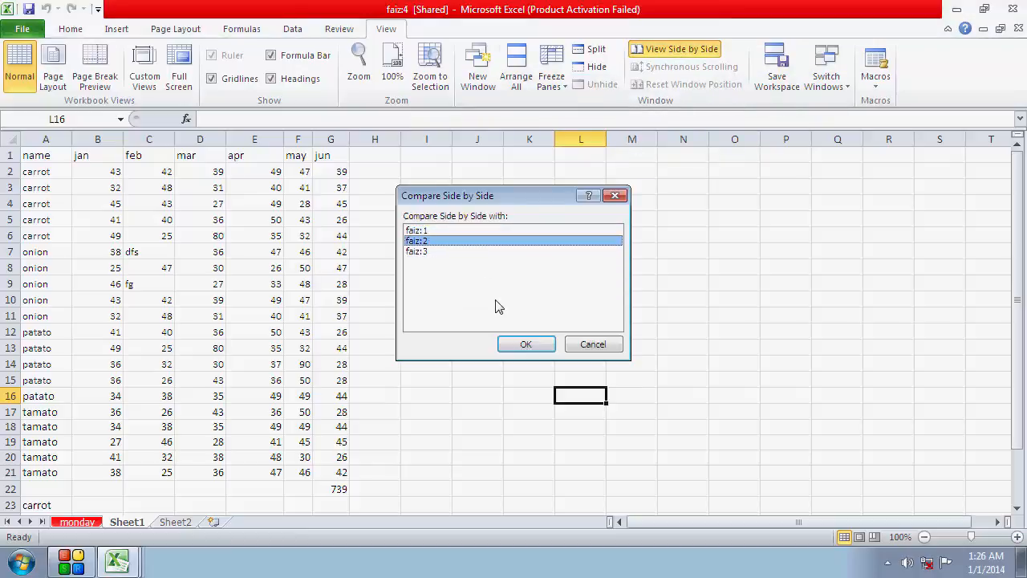
pyautogui.click(519, 343)
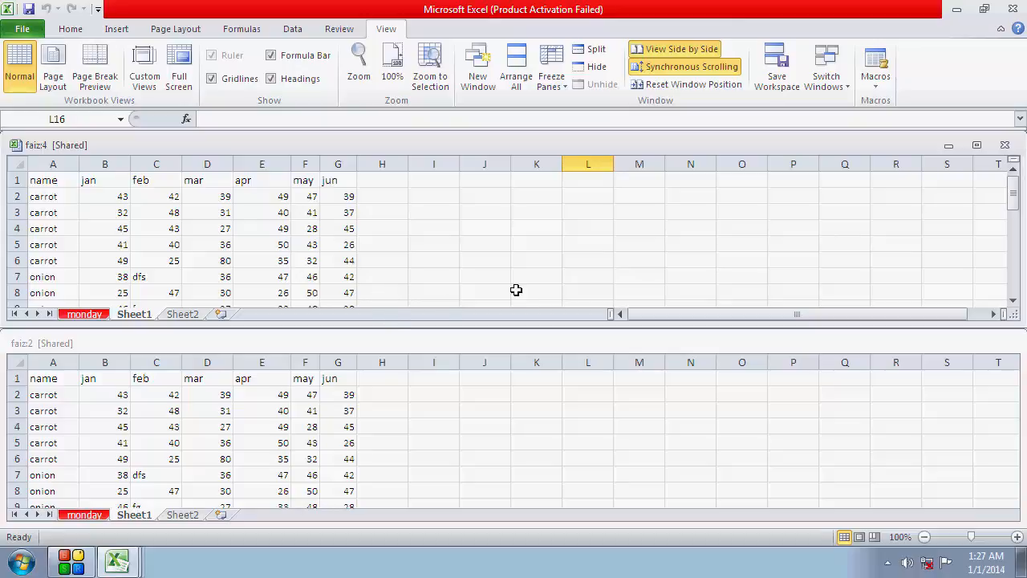
pyautogui.click(673, 87)
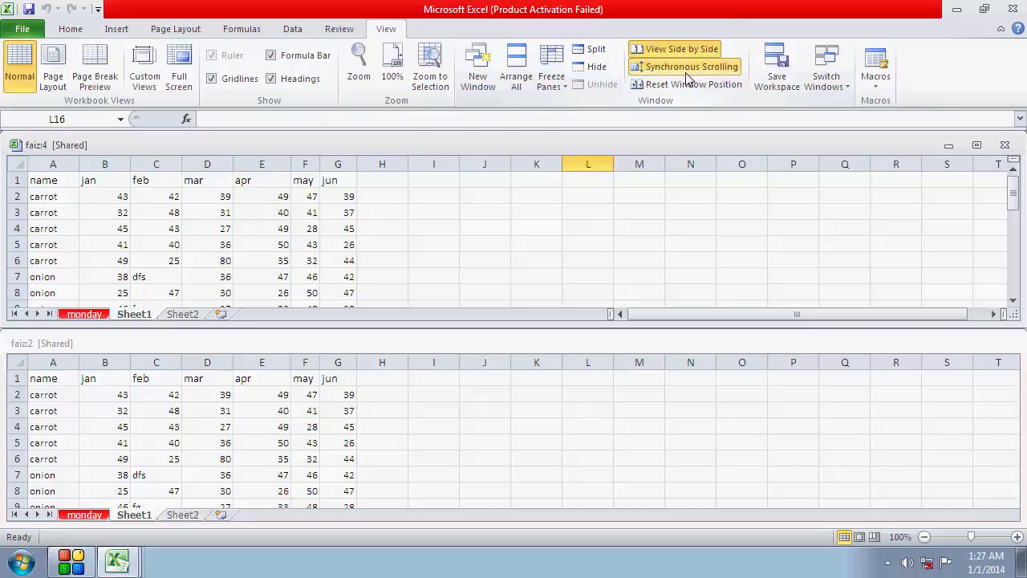
# Turn off synchronous scrolling for the compared windows and maximize the faiz:4 window
pyautogui.click(686, 73)
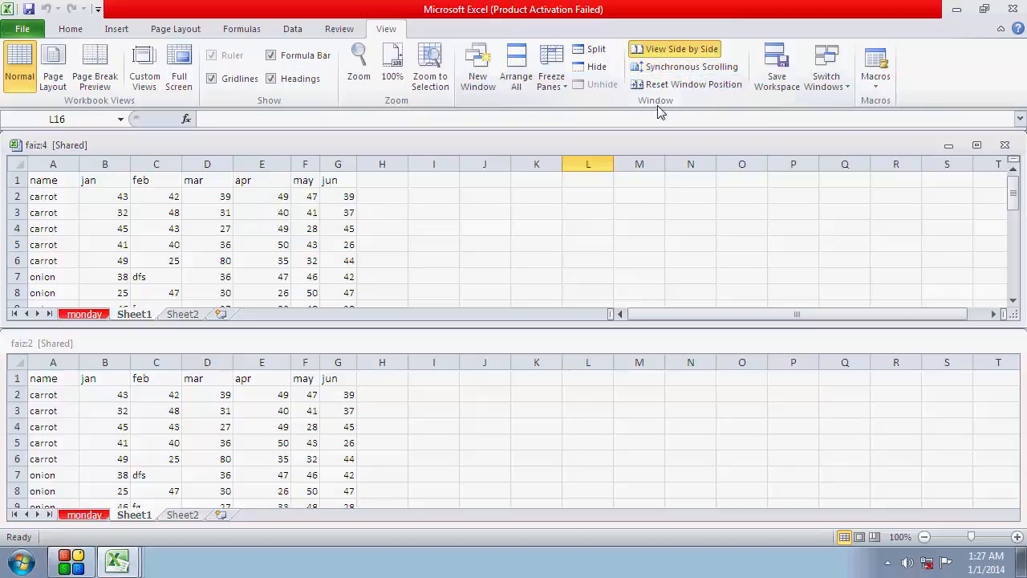
pyautogui.click(977, 145)
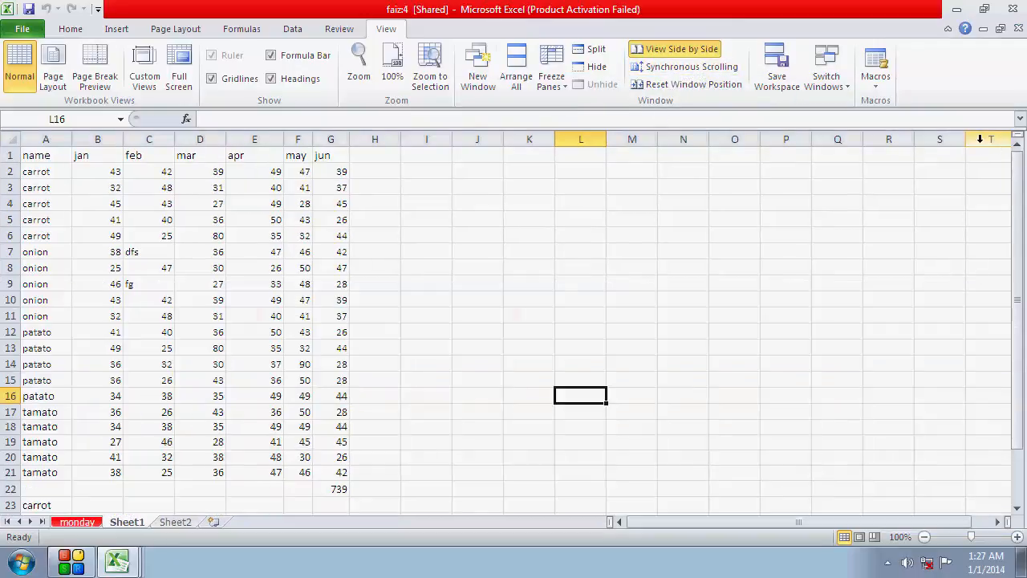
# Save the window layout as a workspace named "dsfsd" in Documents, saving the changes to faiz.xlsx as well
pyautogui.click(778, 62)
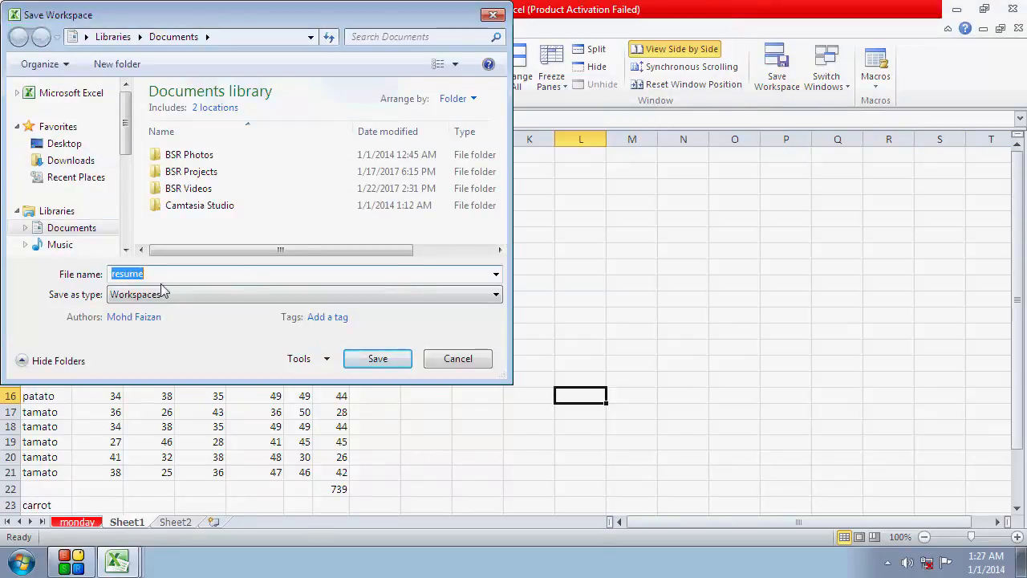
pyautogui.write('dsfsd')
pyautogui.click(367, 362)
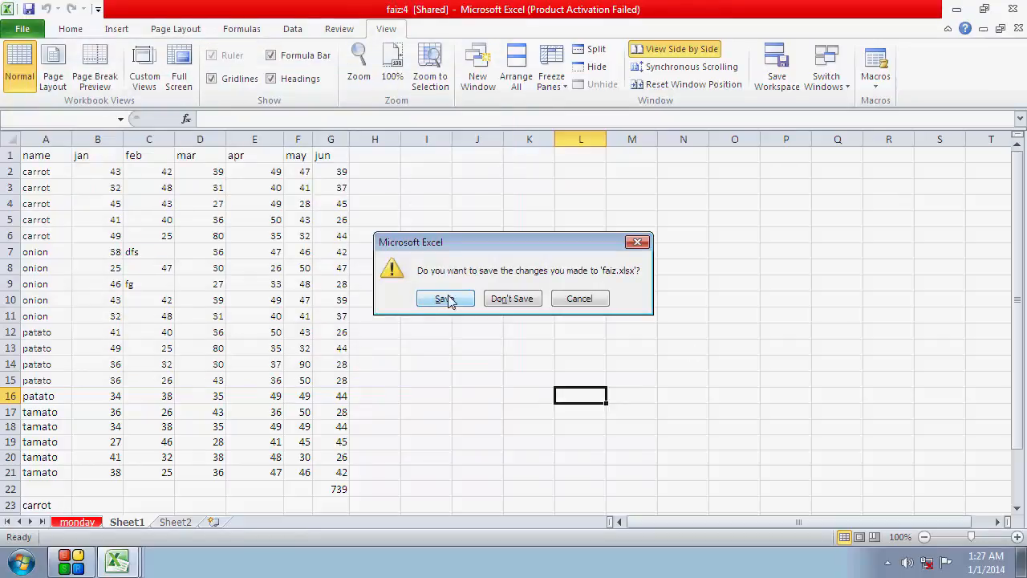
pyautogui.click(446, 300)
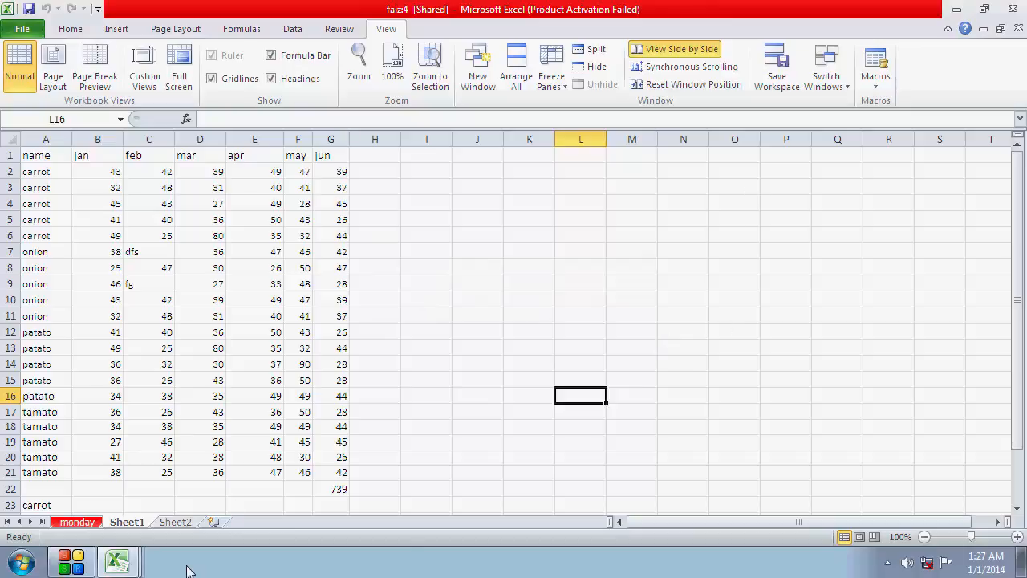
# Switch through the open workbook windows faiz:2, faiz:1, faiz:3, faiz:2 and faiz:4 and return to faiz:1 to view its data
pyautogui.click(847, 90)
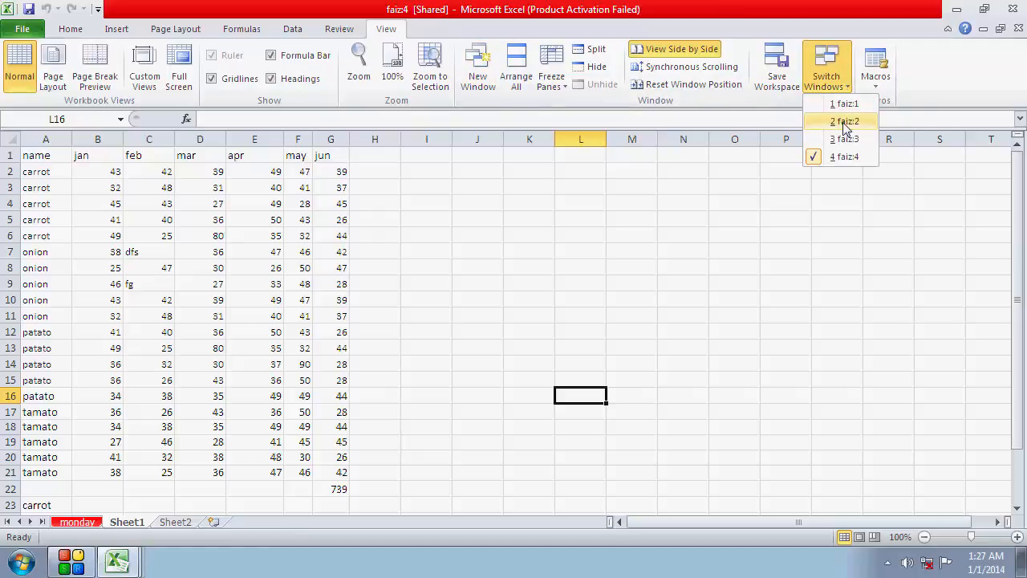
pyautogui.click(844, 122)
pyautogui.click(848, 87)
pyautogui.click(846, 104)
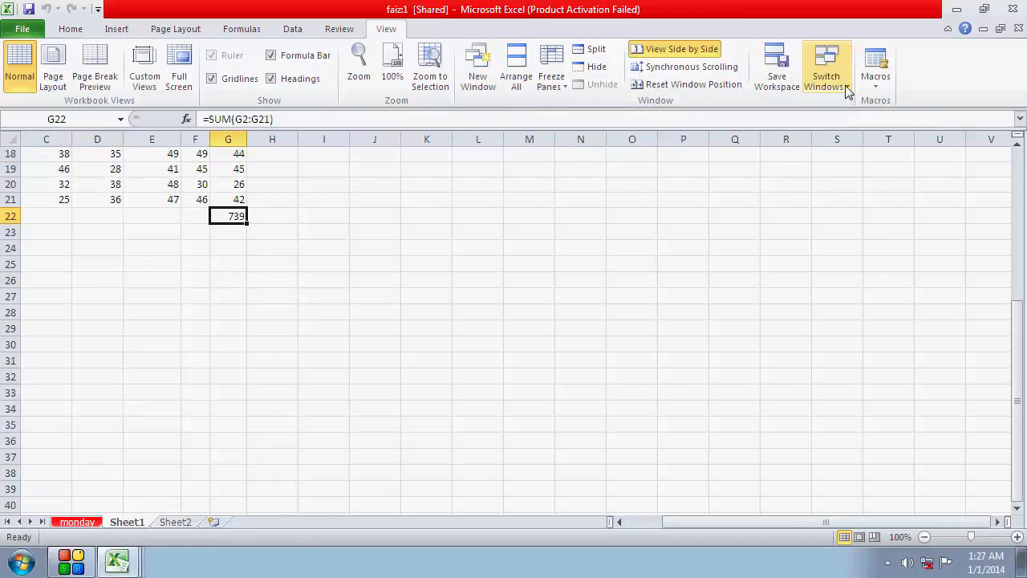
pyautogui.click(848, 86)
pyautogui.click(848, 137)
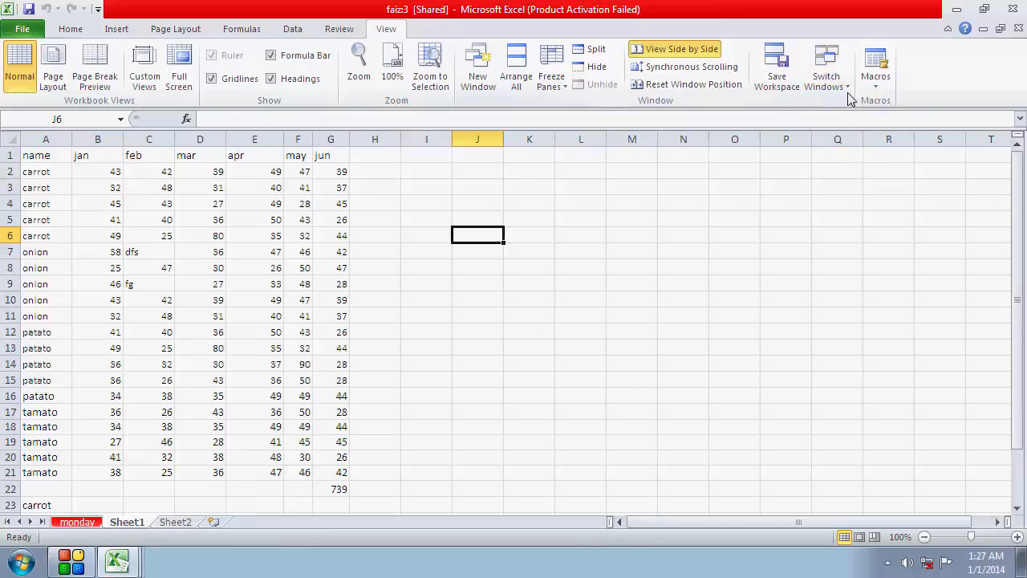
pyautogui.click(847, 86)
pyautogui.click(844, 122)
pyautogui.click(846, 88)
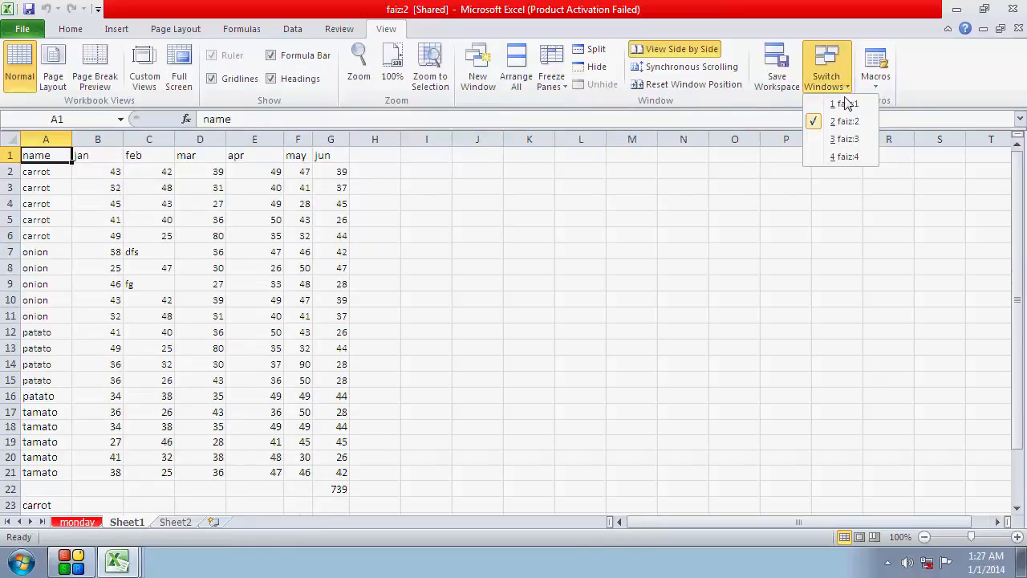
pyautogui.click(844, 156)
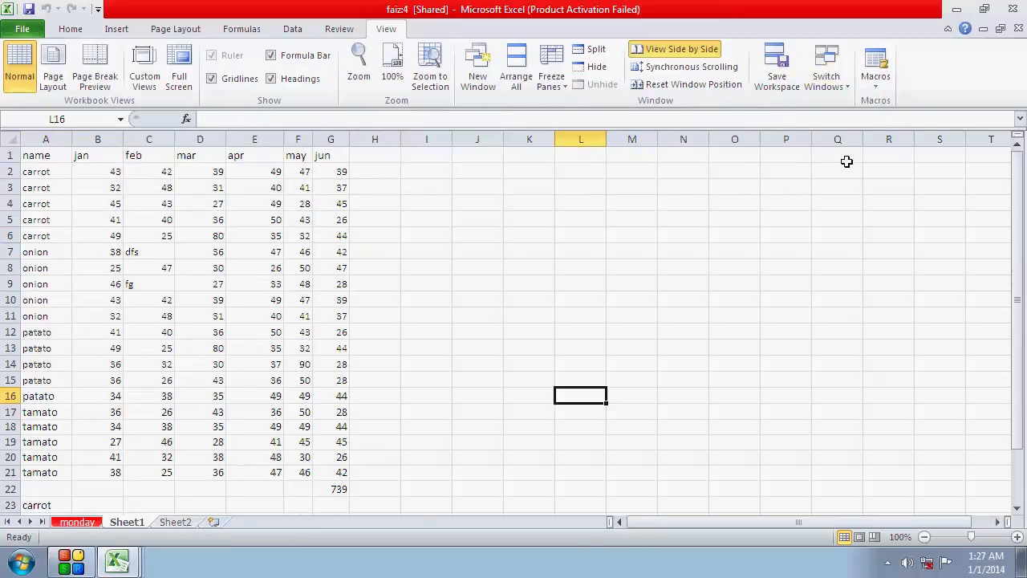
pyautogui.click(847, 87)
pyautogui.click(847, 105)
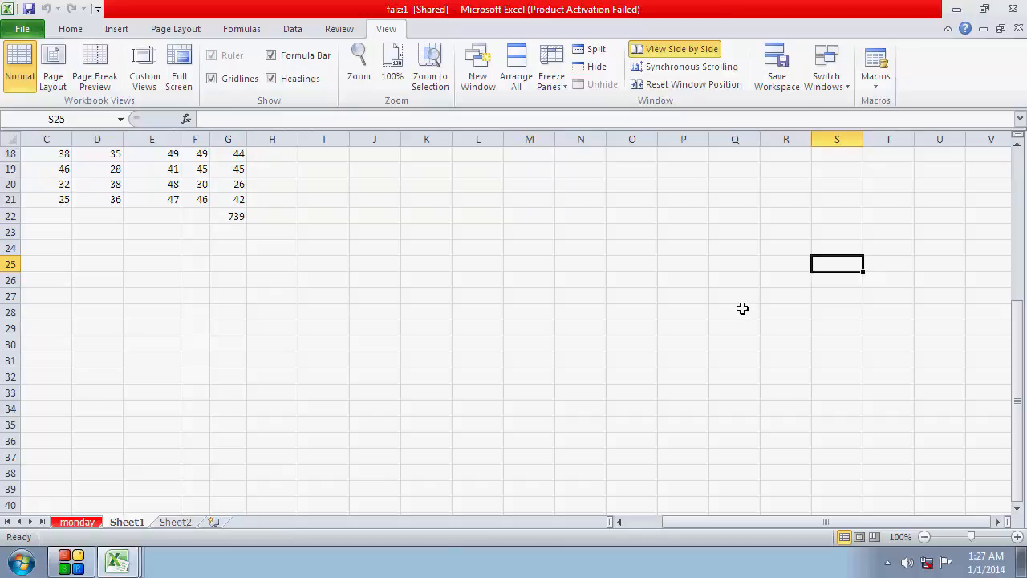
pyautogui.scroll(6, 631, 313)
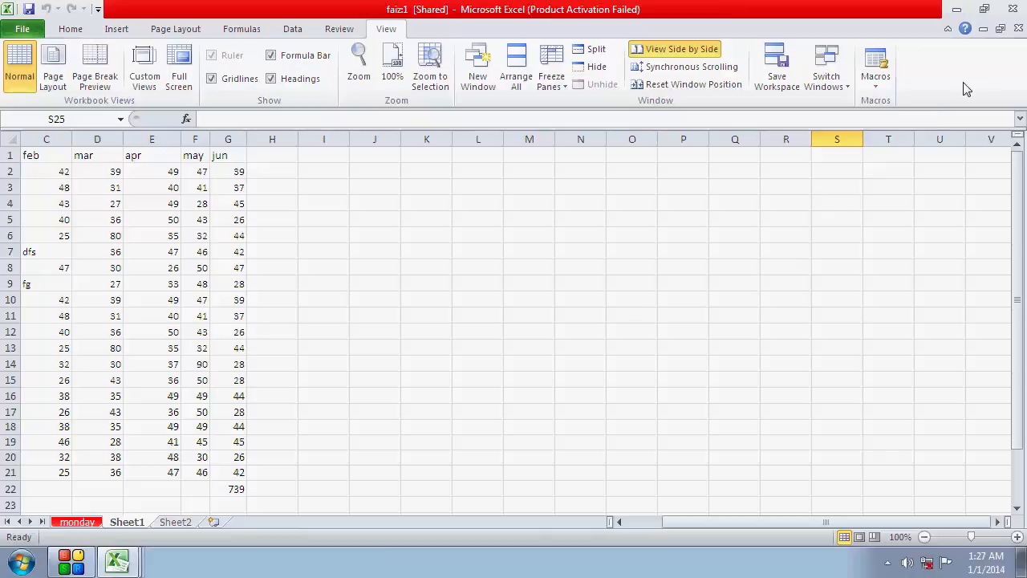
# Close all open windows of the faiz workbook and return to the desktop
pyautogui.click(1013, 9)
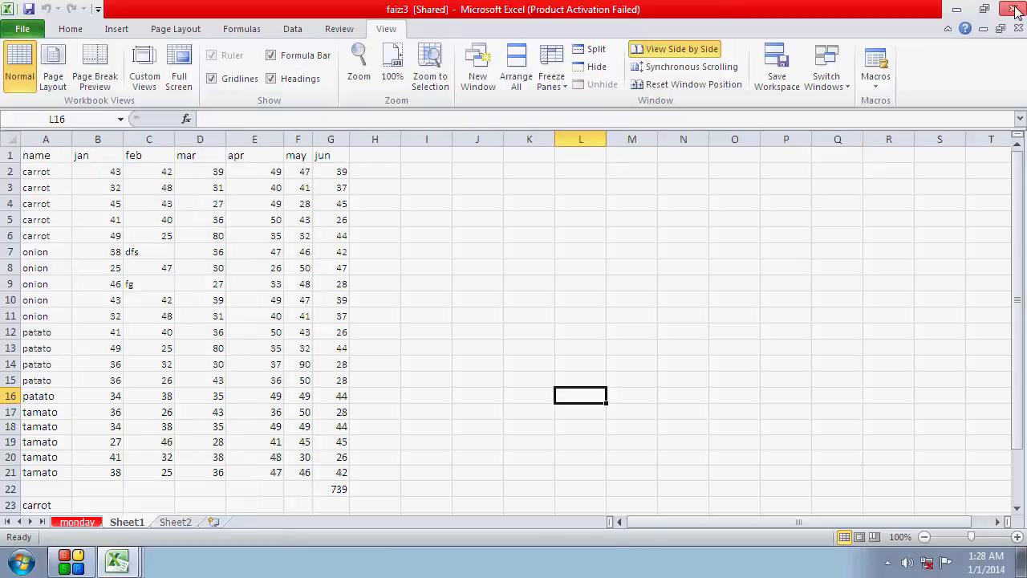
pyautogui.click(1014, 9)
pyautogui.click(1014, 9)
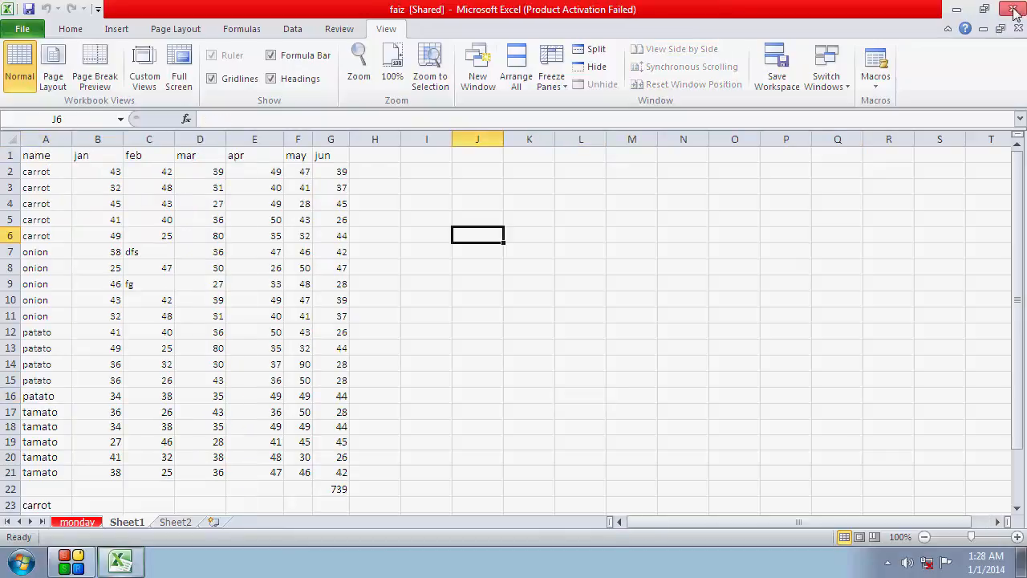
pyautogui.click(1013, 9)
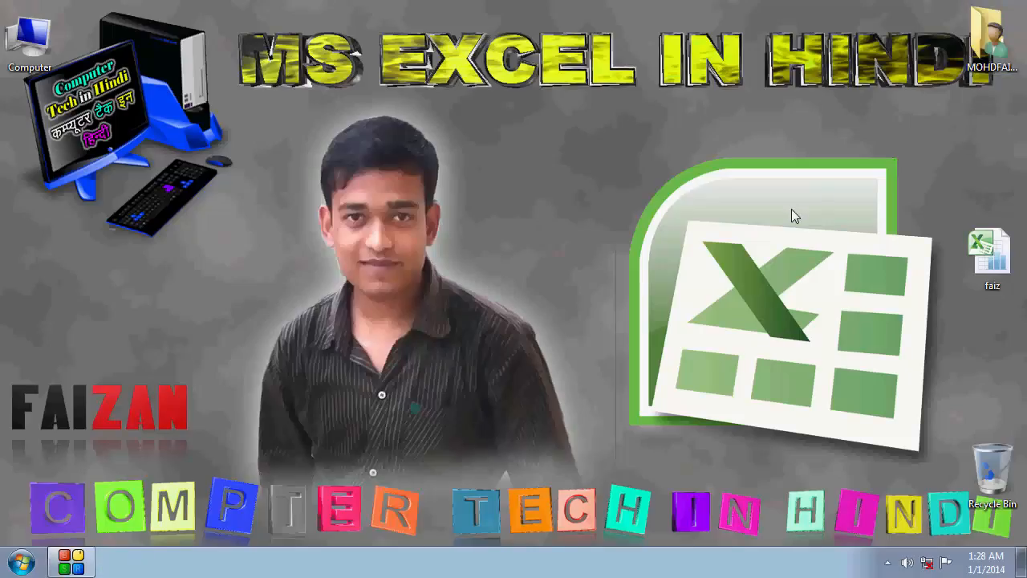